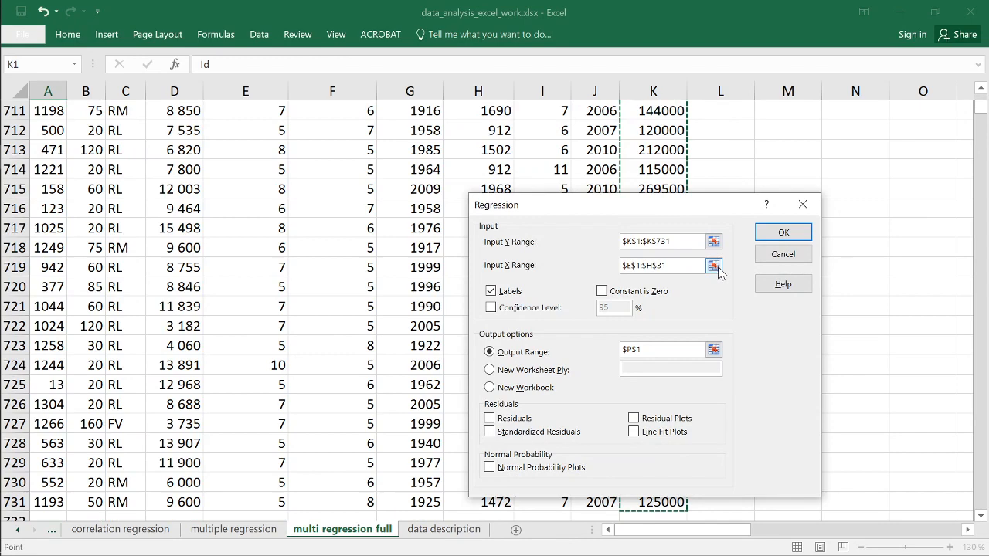
- Set the regression's X input range to $E$1:$H$731, covering OverallQual through LivAreaSF for all rows
{"action": "left_click", "coordinate": [714, 266]}
{"action": "left_click", "coordinate": [255, 111]}
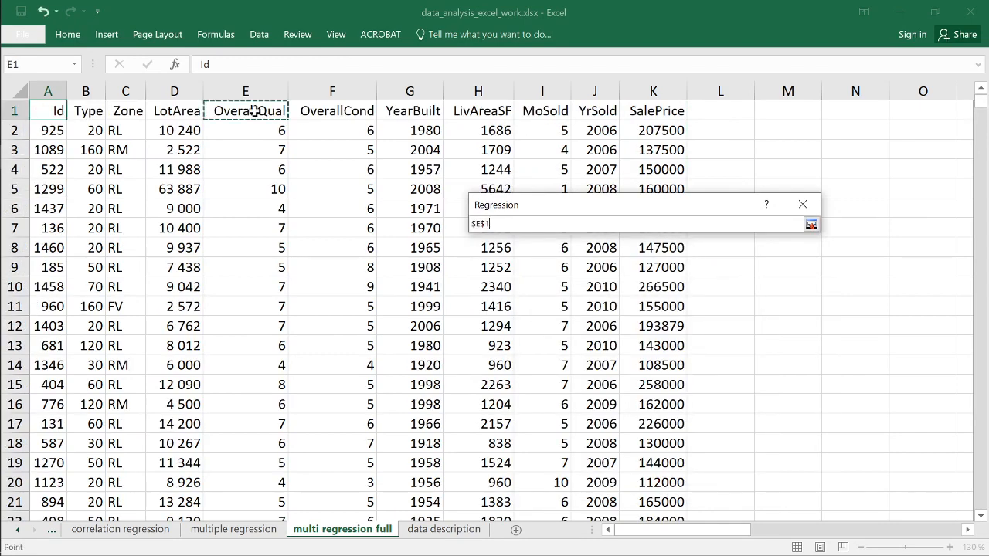
{"action": "key", "text": "shift+Right"}
{"action": "key", "text": "shift+Right"}
{"action": "key", "text": "shift+Right"}
{"action": "key", "text": "ctrl+shift+Down"}
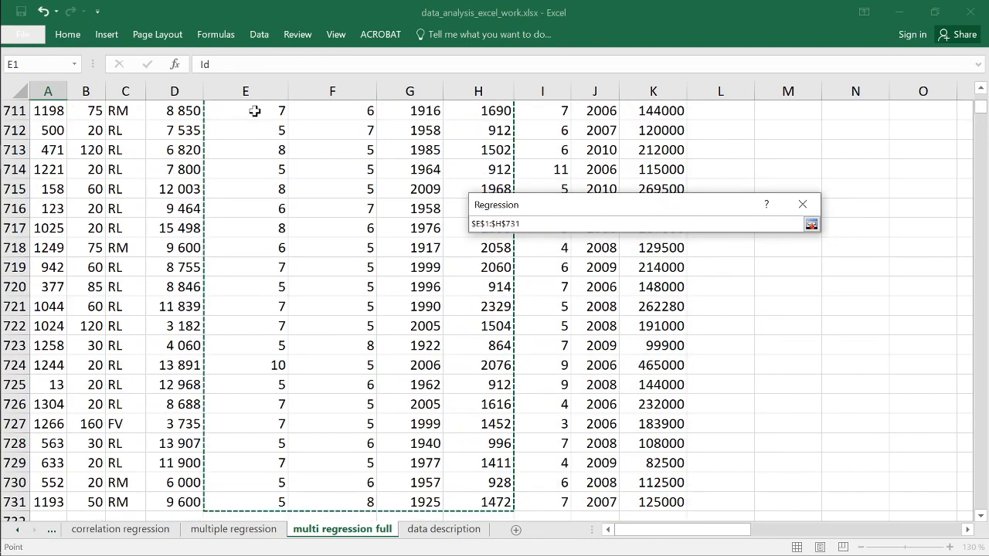
{"action": "key", "text": "Return"}
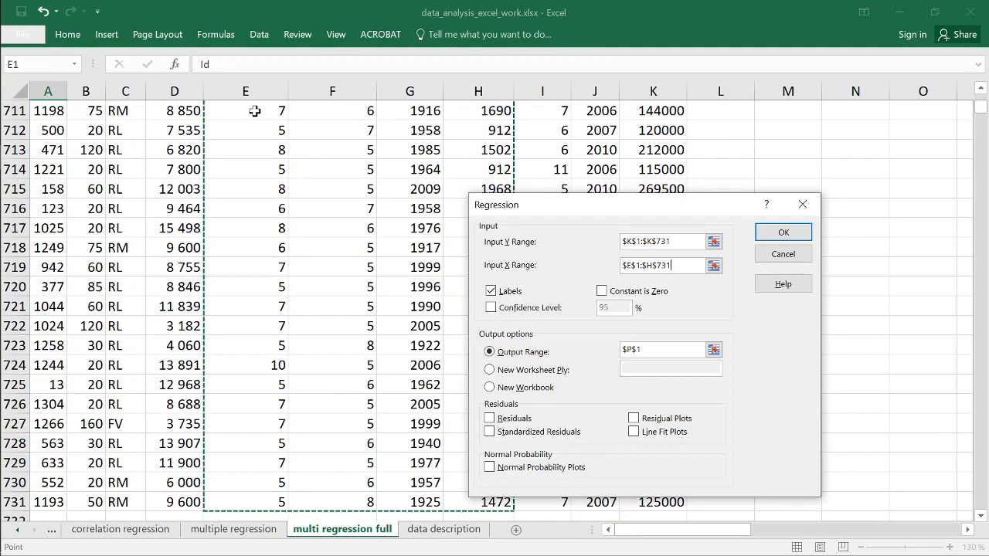
- Set the regression's output range to cell P1 and run the regression
{"action": "left_click", "coordinate": [714, 350]}
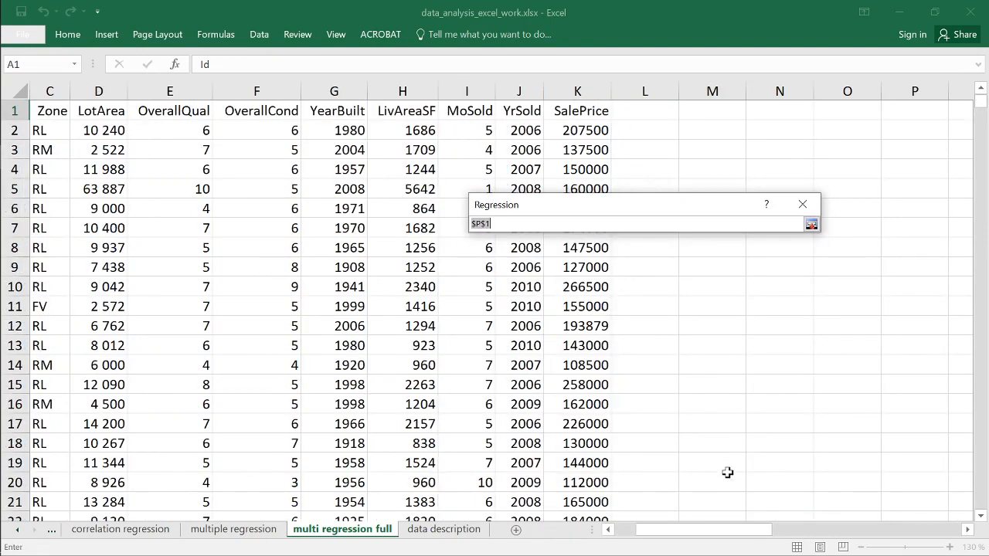
{"action": "left_click_drag", "start_coordinate": [719, 531], "coordinate": [751, 530]}
{"action": "left_click", "coordinate": [754, 105]}
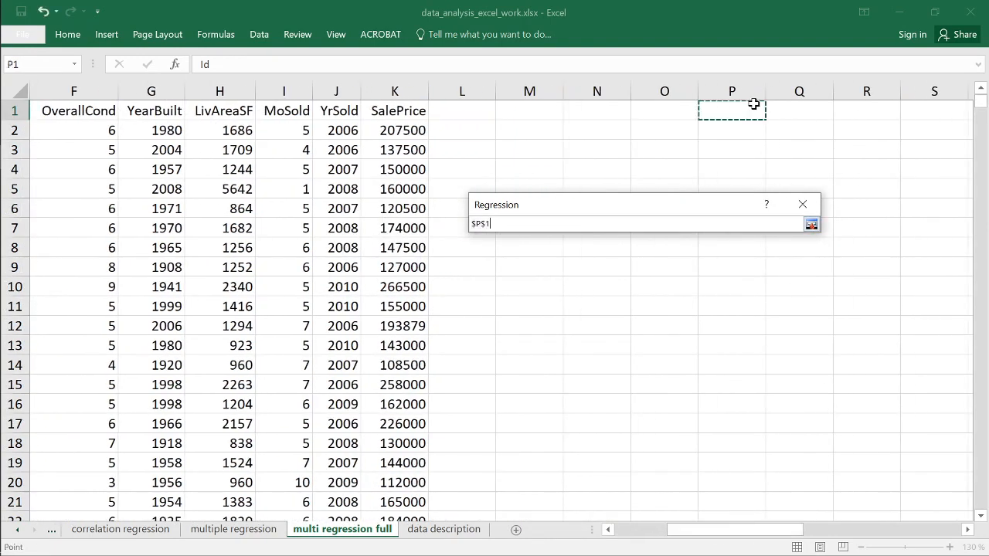
{"action": "key", "text": "Return"}
{"action": "key", "text": "Return"}
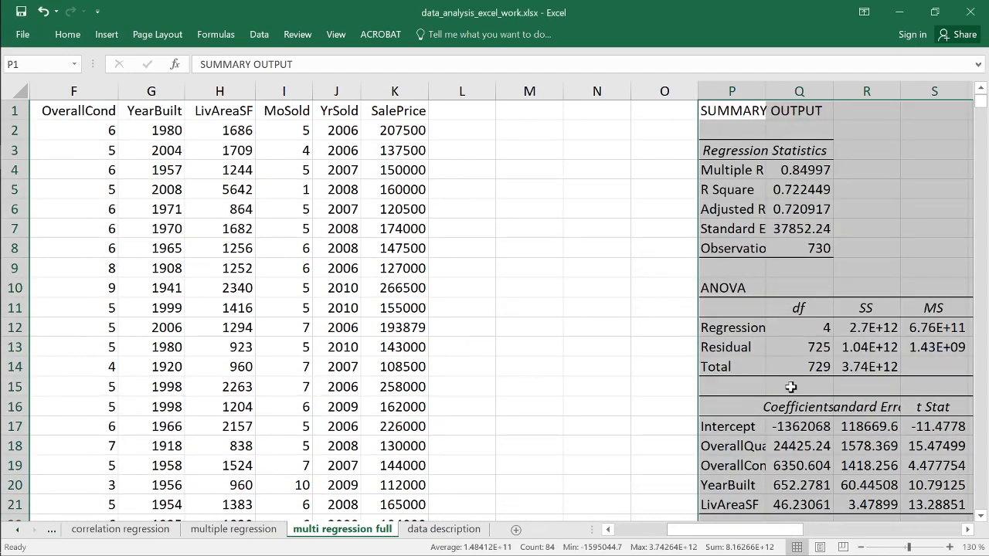
- Autofit column P to the summary output labels and inspect the OverallQual coefficient in the coefficients table
{"action": "double_click", "coordinate": [766, 91]}
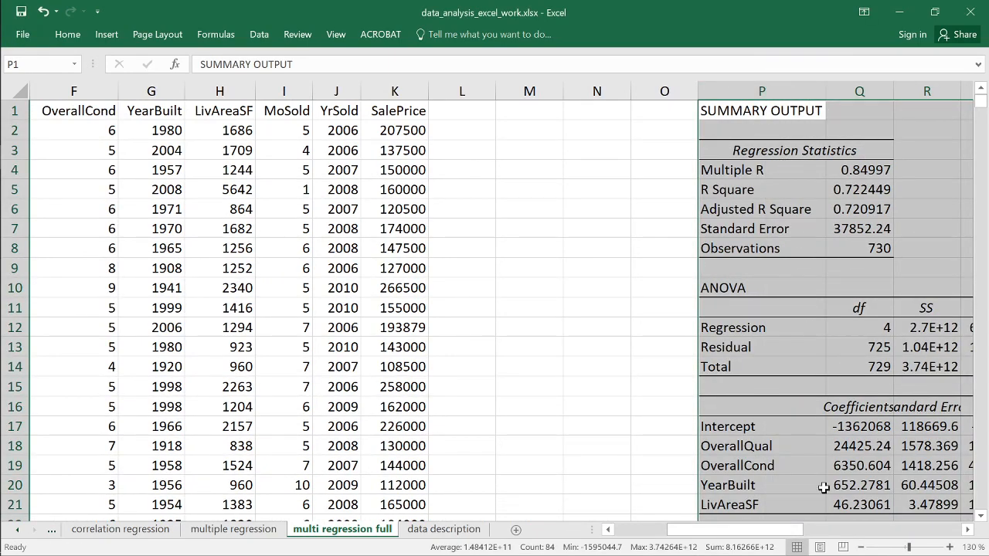
{"action": "left_click_drag", "start_coordinate": [794, 534], "coordinate": [837, 537]}
{"action": "scroll", "coordinate": [579, 448], "scroll_direction": "down", "scroll_amount": 2}
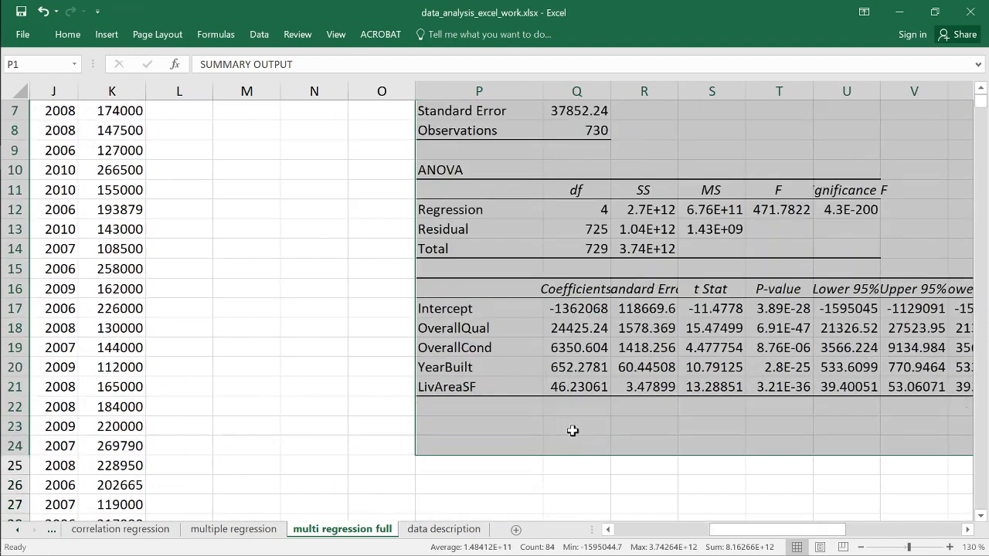
{"action": "left_click", "coordinate": [577, 329]}
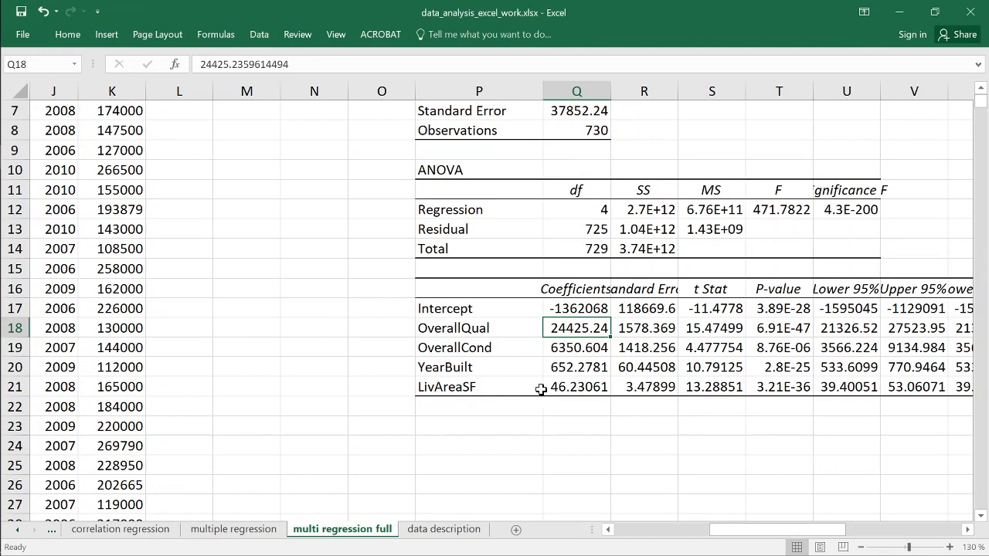
- Enter the header "fitted" in cell L1, beside the SalePrice column
{"action": "scroll", "coordinate": [321, 337], "scroll_direction": "up", "scroll_amount": 2}
{"action": "left_click", "coordinate": [190, 110]}
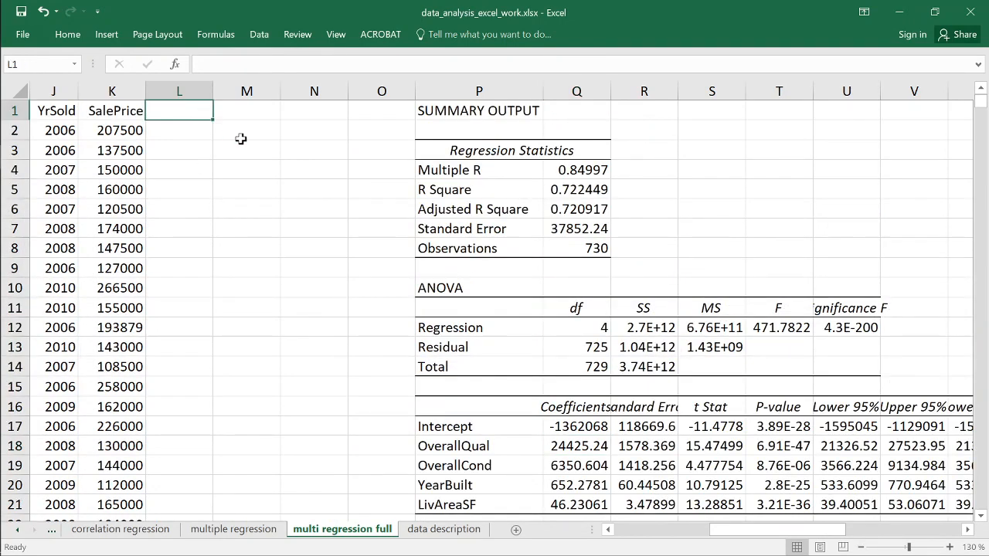
{"action": "type", "text": "fitted"}
{"action": "key", "text": "Return"}
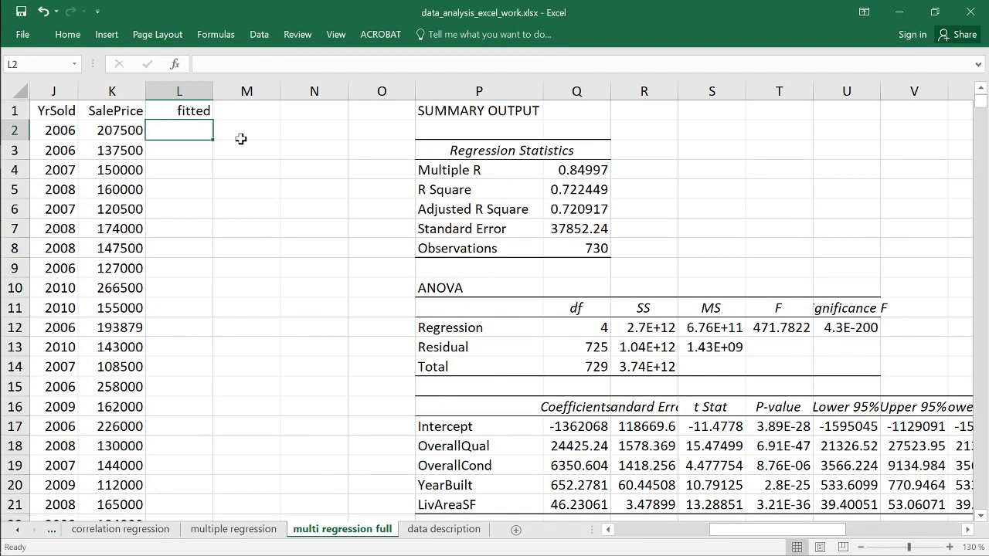
{"action": "type", "text": "="}
{"action": "key", "text": "Left"}
{"action": "key", "text": "Left"}
{"action": "key", "text": "Left"}
{"action": "key", "text": "Left"}
{"action": "key", "text": "Left"}
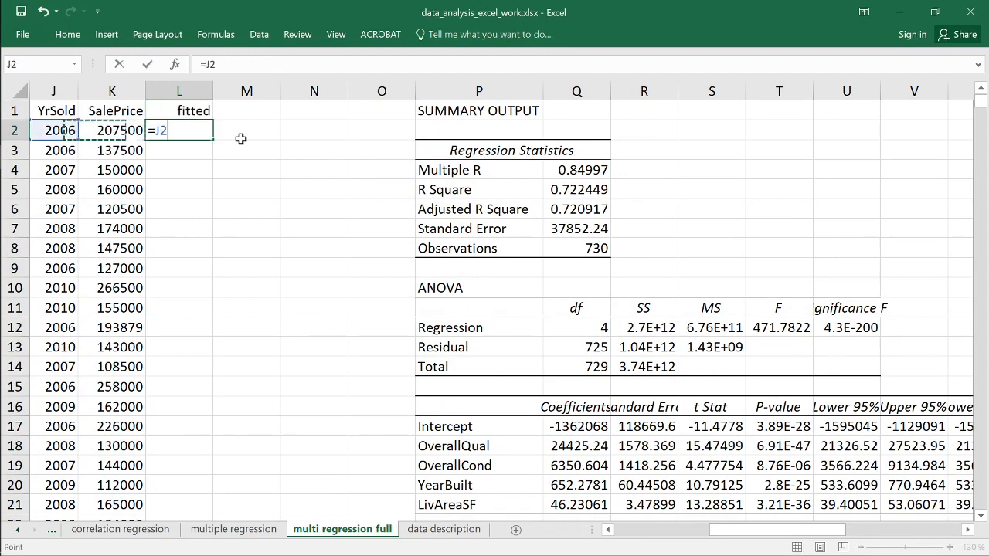
{"action": "key", "text": "Escape"}
- Start the fitted value formula in L2 with an absolute reference to the intercept, =$Q$17+
{"action": "key", "text": "Left"}
{"action": "key", "text": "Left"}
{"action": "key", "text": "Left"}
{"action": "key", "text": "Left"}
{"action": "key", "text": "Left"}
{"action": "key", "text": "Left"}
{"action": "key", "text": "Left"}
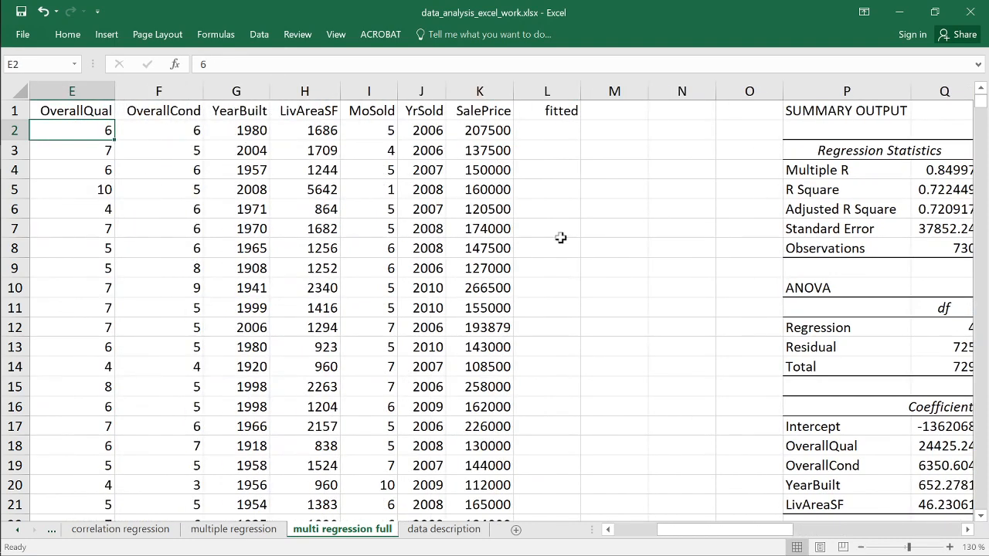
{"action": "left_click", "coordinate": [569, 132]}
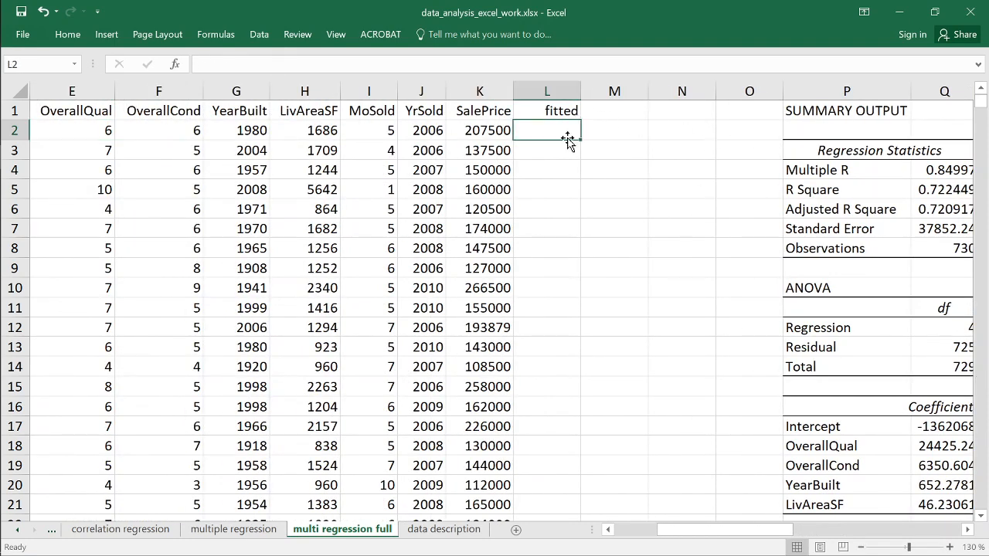
{"action": "type", "text": "="}
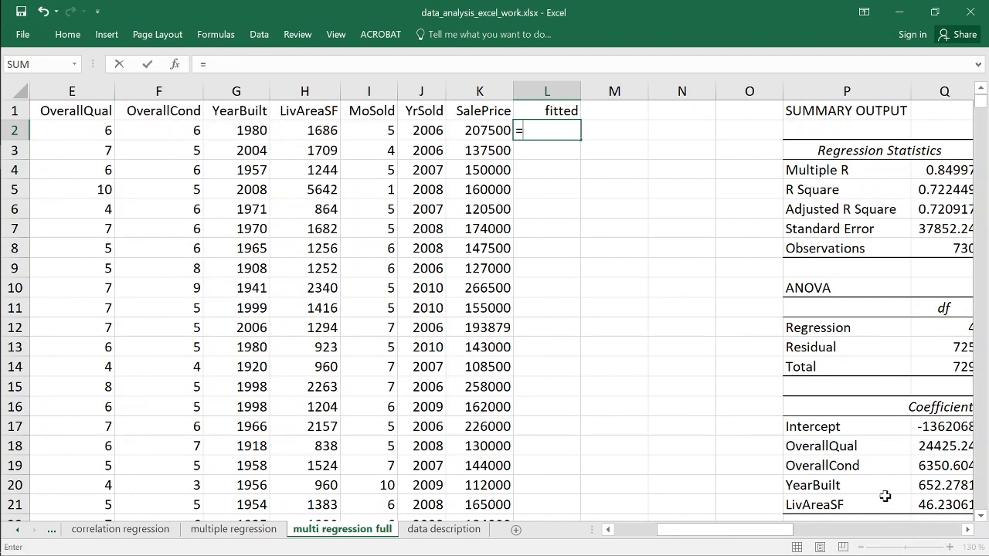
{"action": "left_click", "coordinate": [944, 427]}
{"action": "key", "text": "F4"}
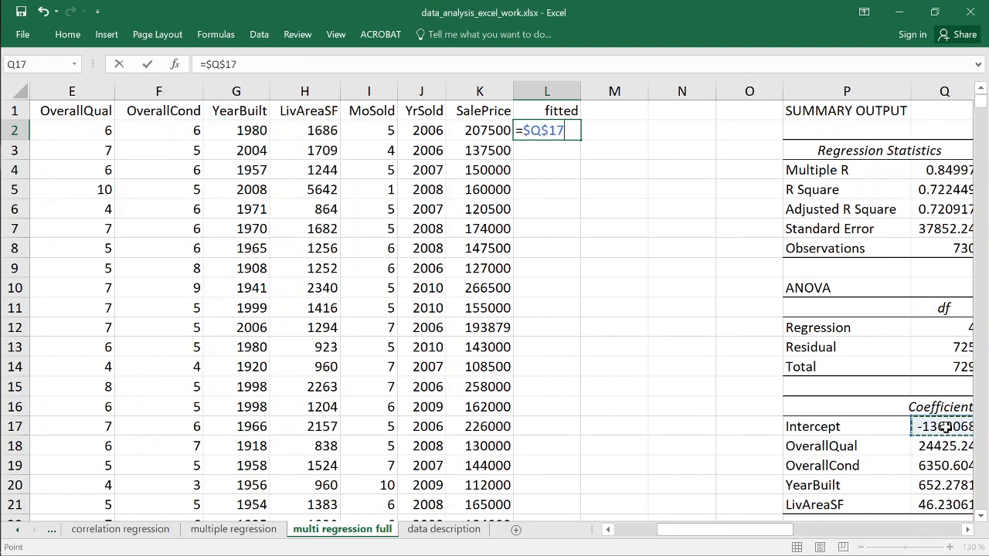
{"action": "type", "text": "+"}
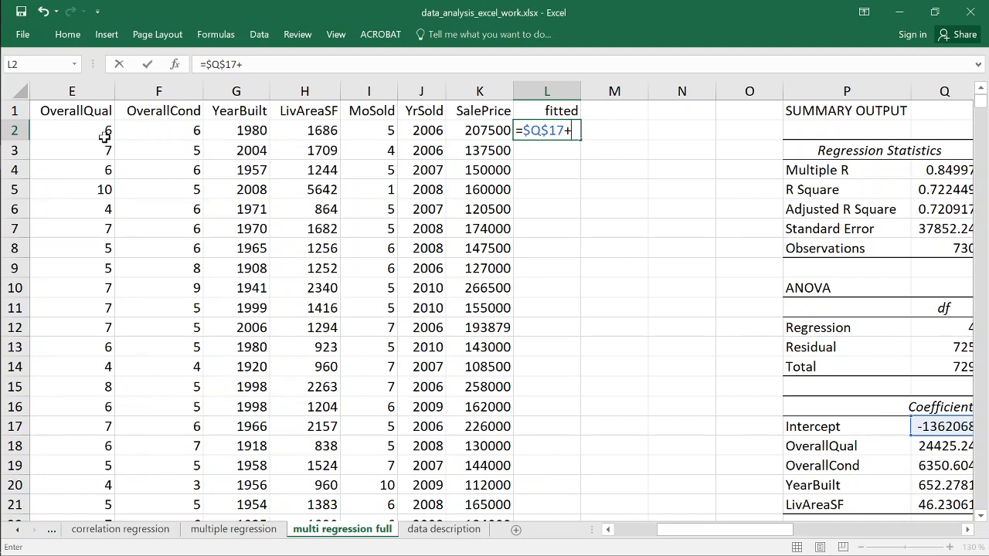
- Complete the L2 formula with MMULT(E2:H2;$Q$18:$Q$21) and enter it as an array formula
{"action": "type", "text": "MMULT"}
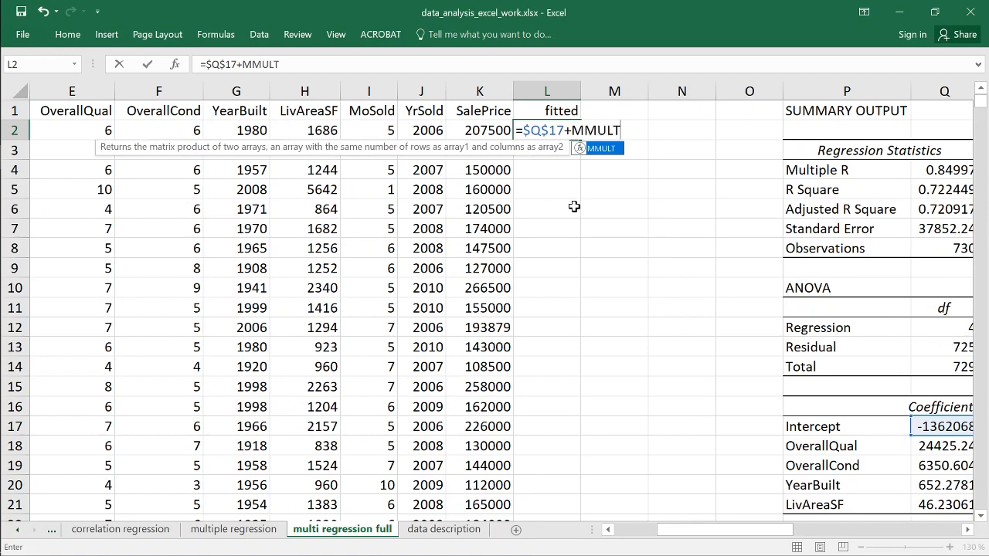
{"action": "type", "text": "("}
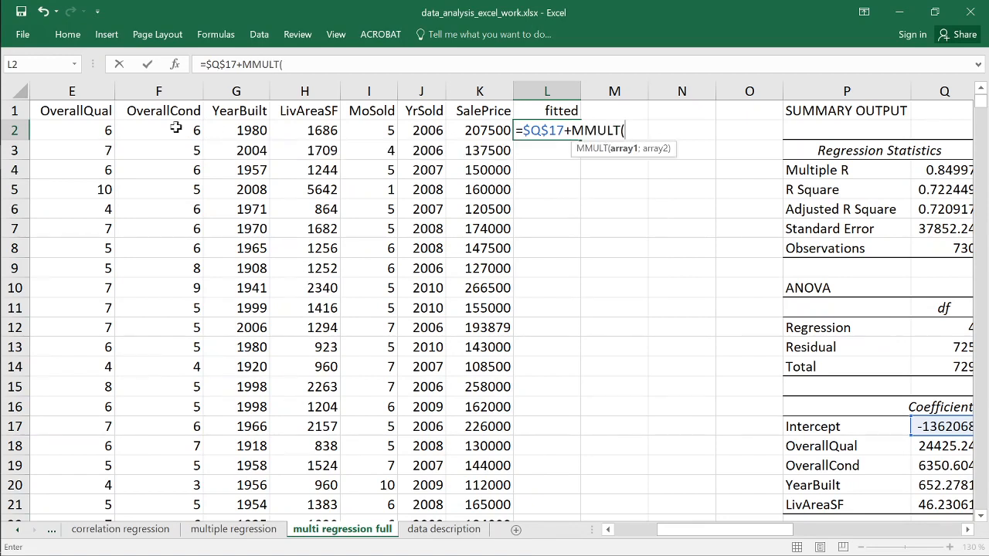
{"action": "left_click_drag", "start_coordinate": [73, 130], "coordinate": [301, 139]}
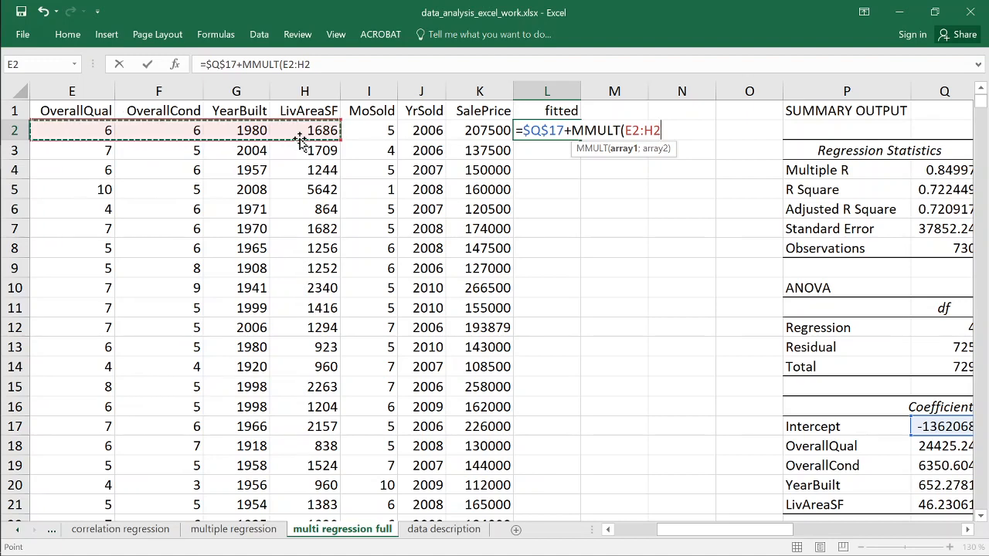
{"action": "type", "text": ";"}
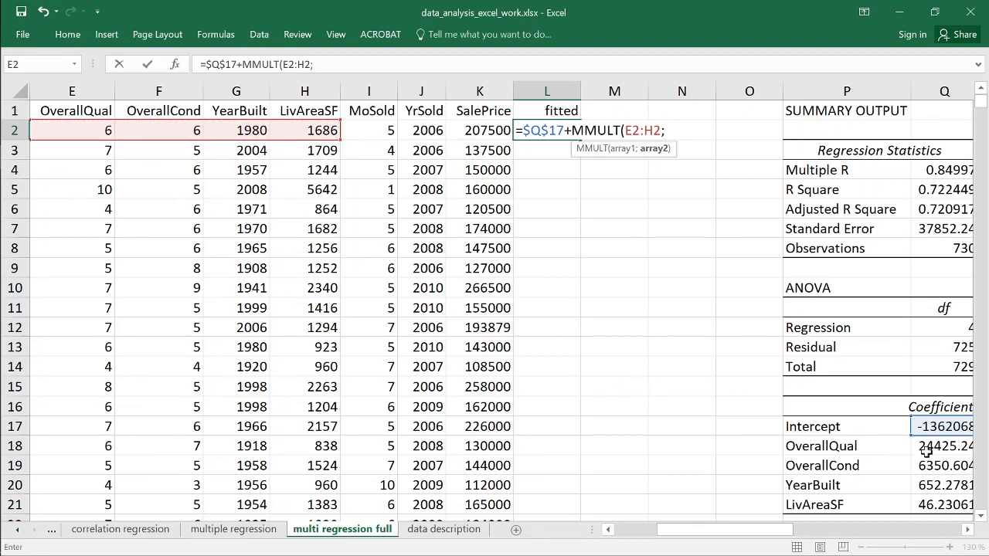
{"action": "left_click_drag", "start_coordinate": [929, 449], "coordinate": [935, 507]}
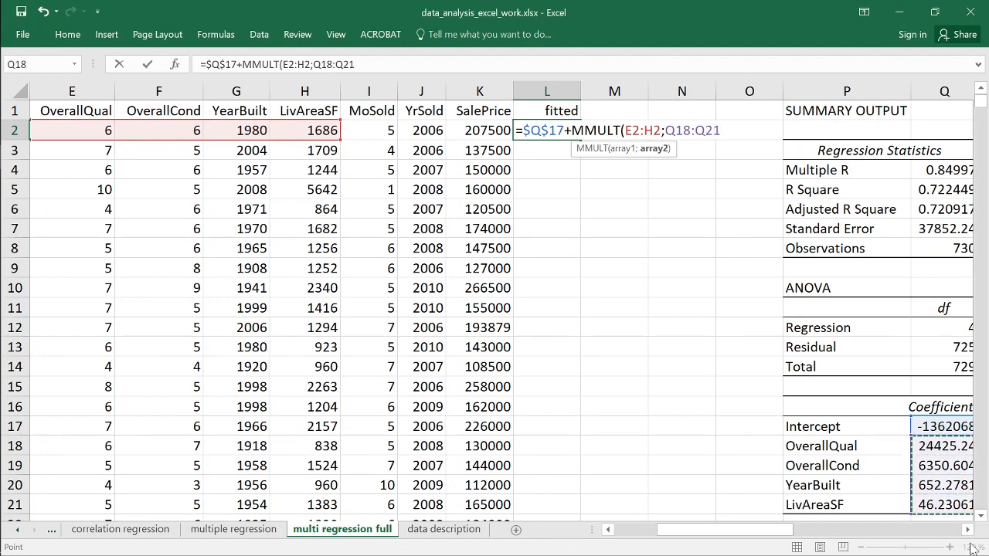
{"action": "left_click", "coordinate": [968, 530]}
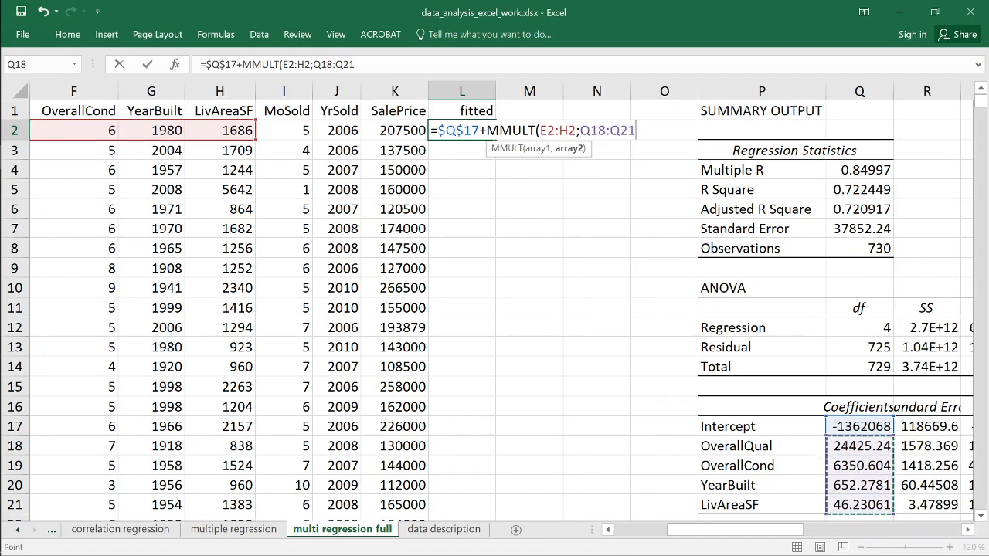
{"action": "key", "text": "F4"}
{"action": "left_click_drag", "start_coordinate": [789, 531], "coordinate": [777, 532]}
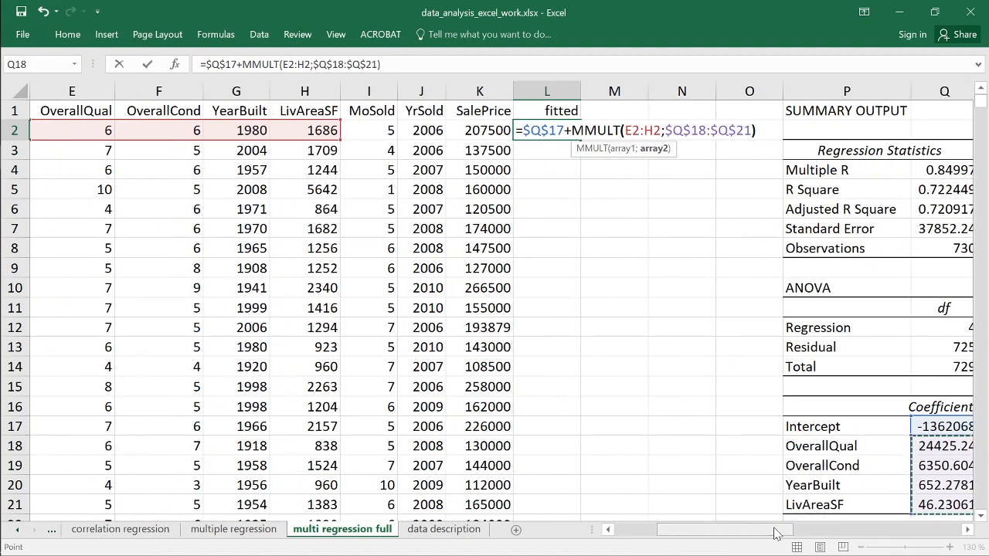
{"action": "type", "text": ")"}
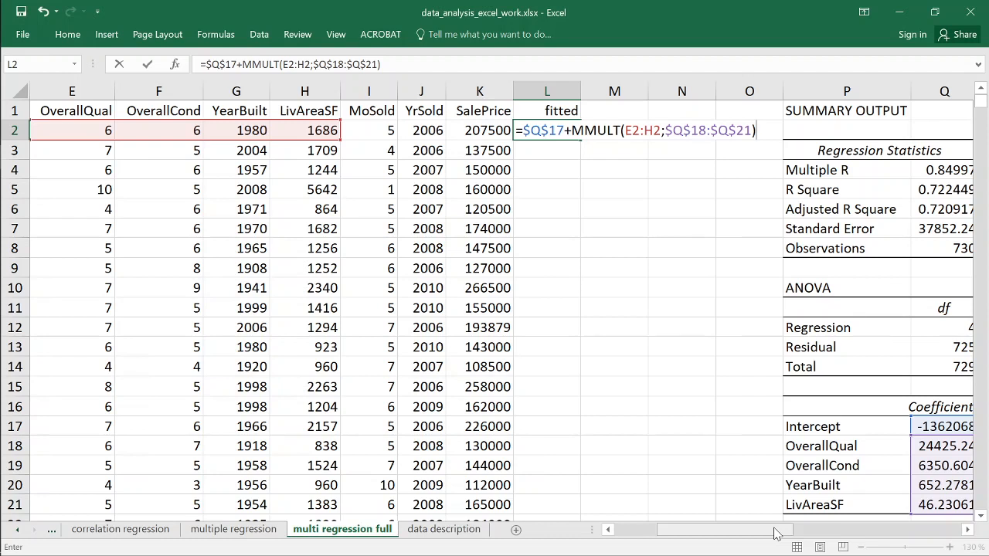
{"action": "key", "text": "ctrl+shift+Return"}
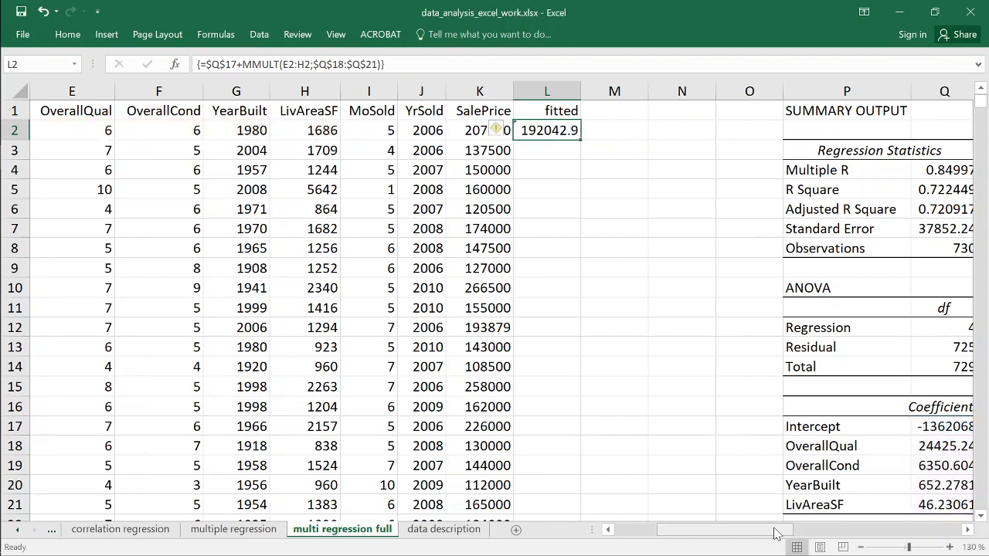
- Review the references in the L2 formula and match the predictors in row 2 with their regression coefficients
{"action": "double_click", "coordinate": [551, 128]}
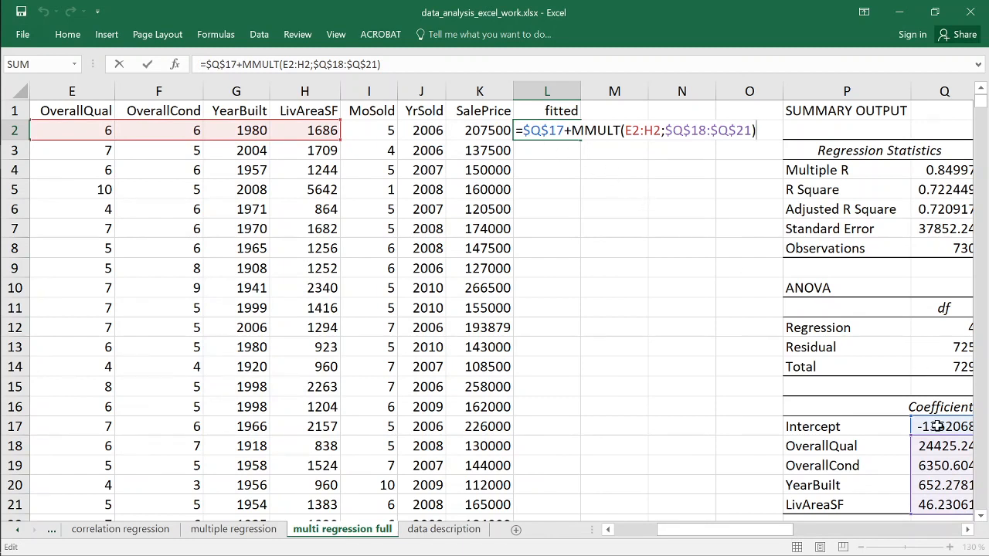
{"action": "key", "text": "ctrl+shift+Return"}
{"action": "left_click", "coordinate": [107, 132]}
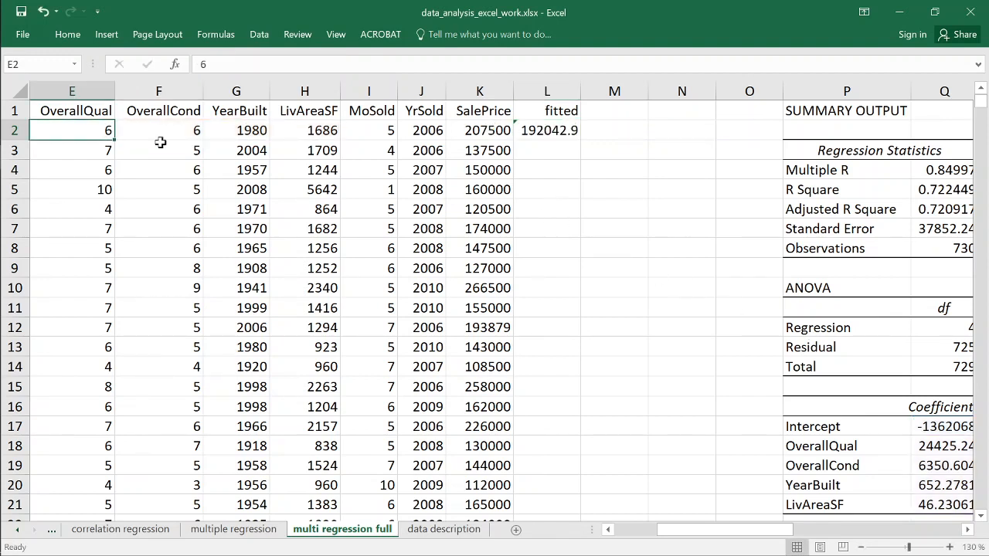
{"action": "left_click", "coordinate": [949, 447]}
{"action": "left_click", "coordinate": [194, 131]}
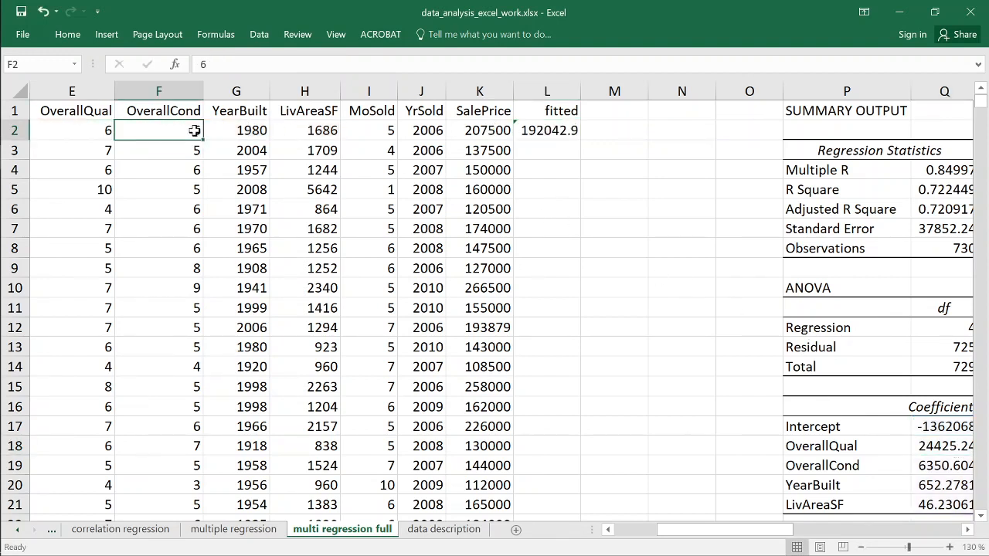
{"action": "left_click", "coordinate": [937, 465]}
{"action": "left_click", "coordinate": [247, 130]}
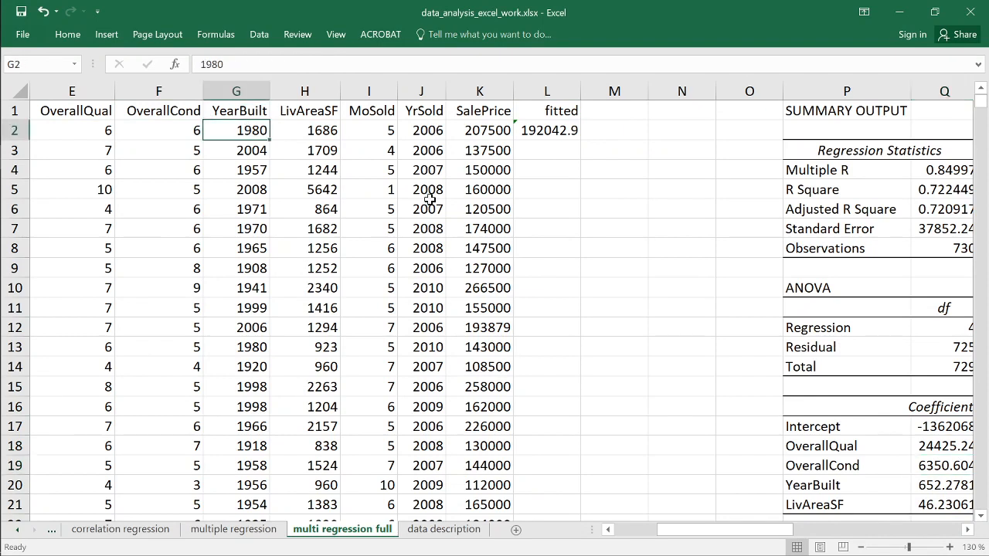
{"action": "left_click", "coordinate": [932, 484]}
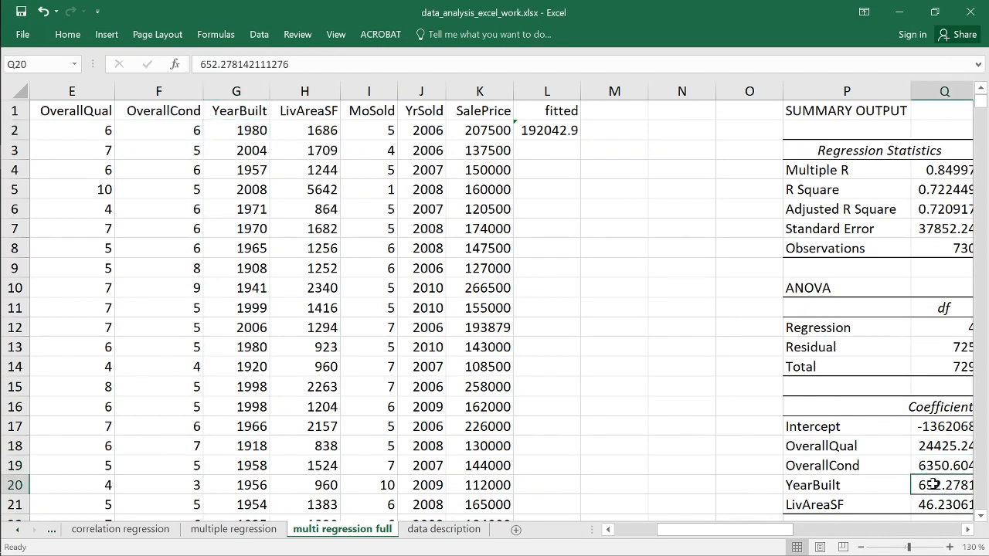
- Reconfirm L2 as an array formula and fill it down the fitted column for all data rows
{"action": "left_click", "coordinate": [541, 133]}
{"action": "key", "text": "F2"}
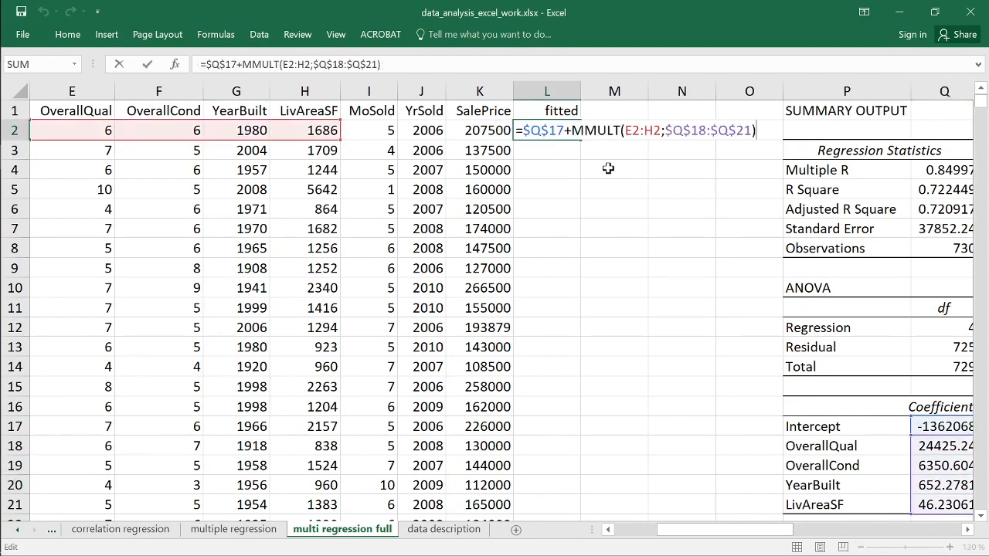
{"action": "key", "text": "ctrl+shift+Return"}
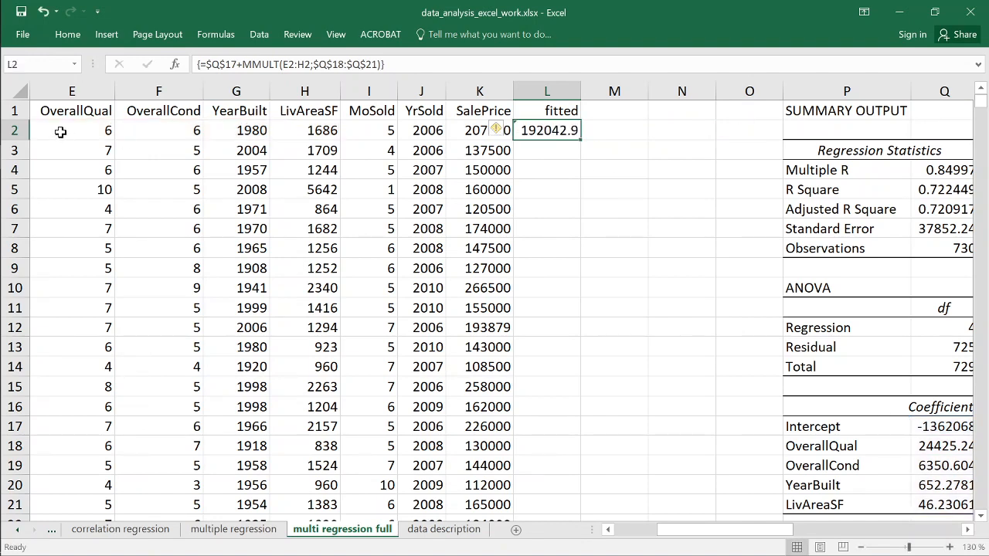
{"action": "double_click", "coordinate": [582, 143]}
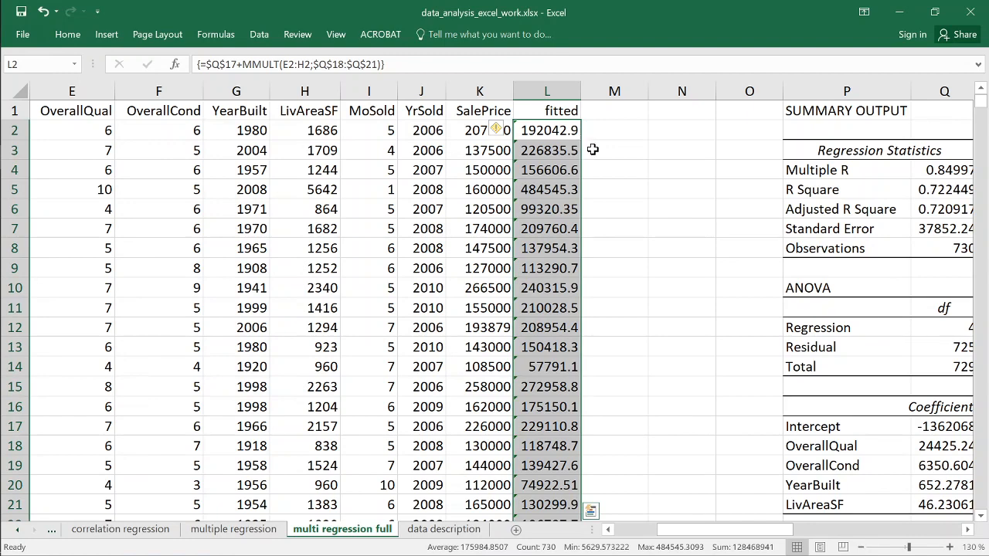
- Add the header residuals in M1 and calculate the first residual in M2 with =K2-L2
{"action": "left_click", "coordinate": [616, 106]}
{"action": "type", "text": "residuals"}
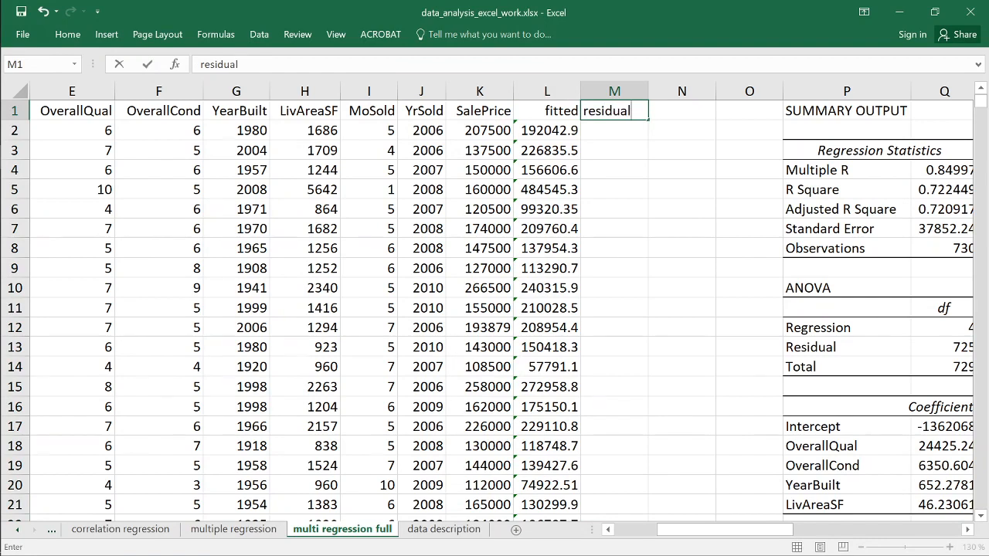
{"action": "key", "text": "Return"}
{"action": "type", "text": "="}
{"action": "key", "text": "Left"}
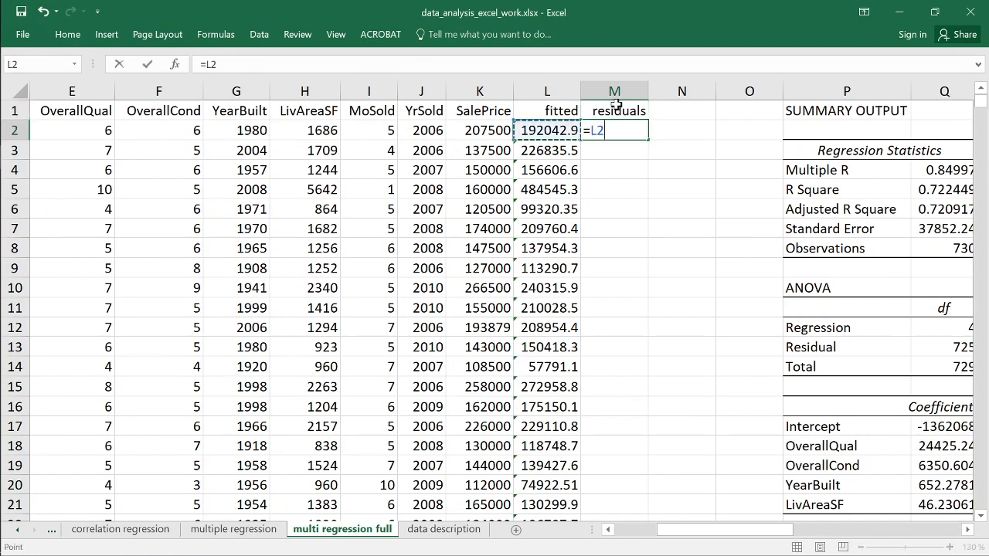
{"action": "key", "text": "Left"}
{"action": "key", "text": "Left"}
{"action": "key", "text": "Right"}
{"action": "type", "text": "-"}
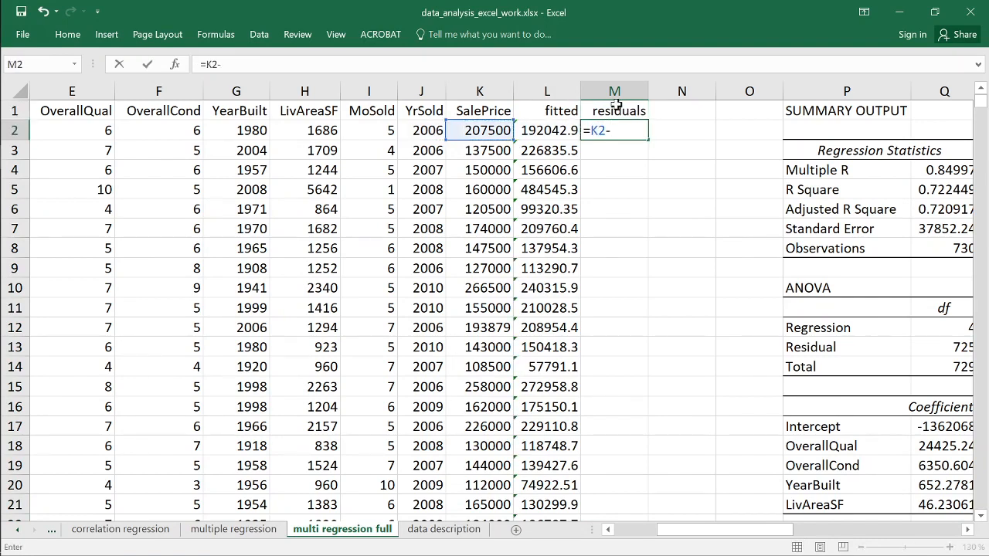
{"action": "key", "text": "Left"}
{"action": "key", "text": "Return"}
- Fill the residual formula from M2 down column M for all data rows
{"action": "left_click", "coordinate": [639, 127]}
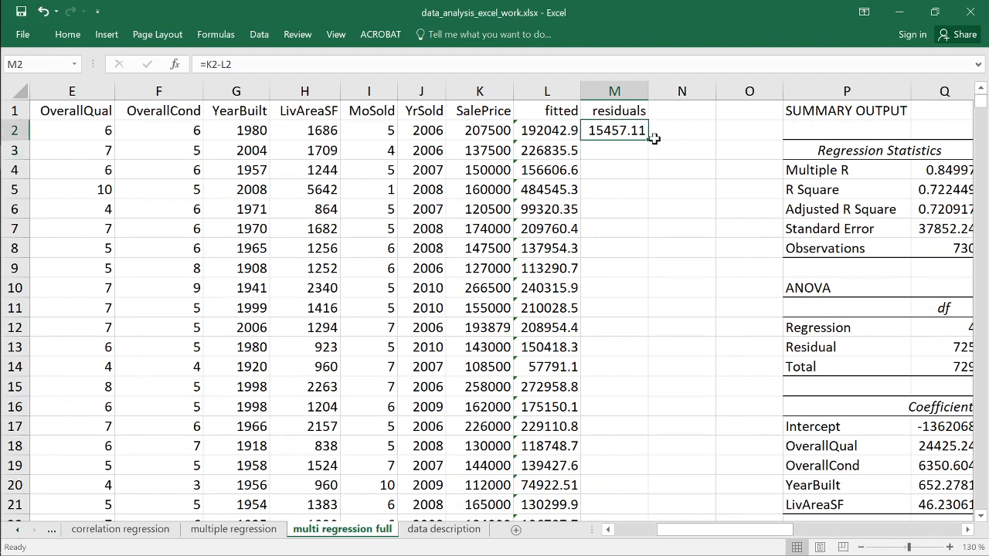
{"action": "double_click", "coordinate": [649, 139]}
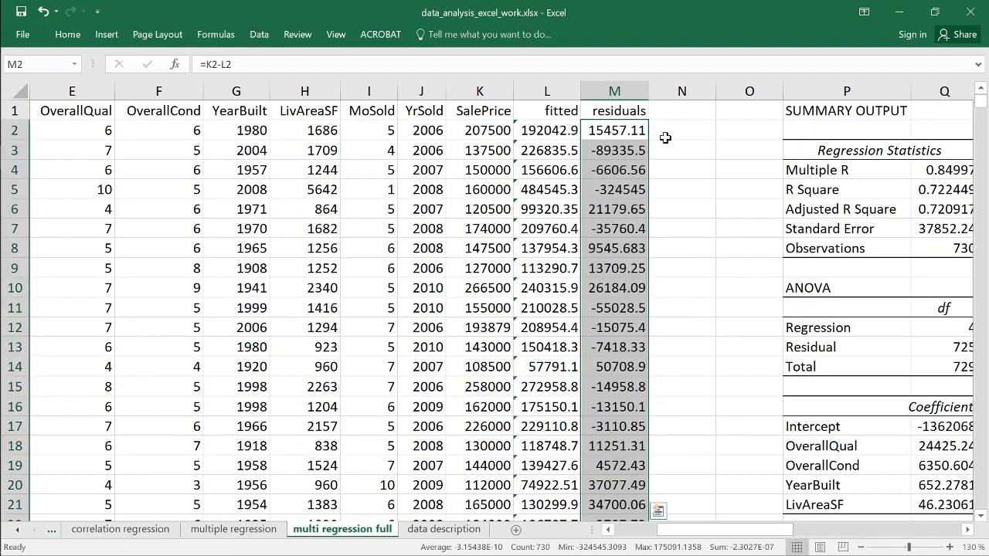
{"action": "key", "text": "ctrl+q"}
{"action": "key", "text": "Escape"}
- Autofit columns U to X of the regression output to show the confidence limit headings and values in full
{"action": "left_click_drag", "start_coordinate": [762, 532], "coordinate": [805, 530]}
{"action": "left_click", "coordinate": [640, 231]}
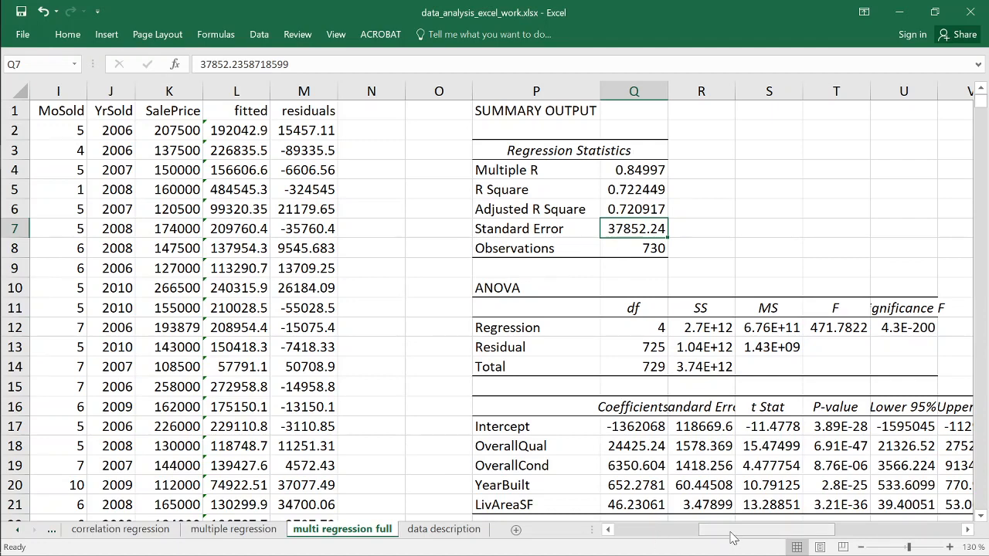
{"action": "left_click_drag", "start_coordinate": [732, 537], "coordinate": [785, 537]}
{"action": "scroll", "coordinate": [468, 327], "scroll_direction": "down", "scroll_amount": 1}
{"action": "scroll", "coordinate": [468, 327], "scroll_direction": "down", "scroll_amount": 1}
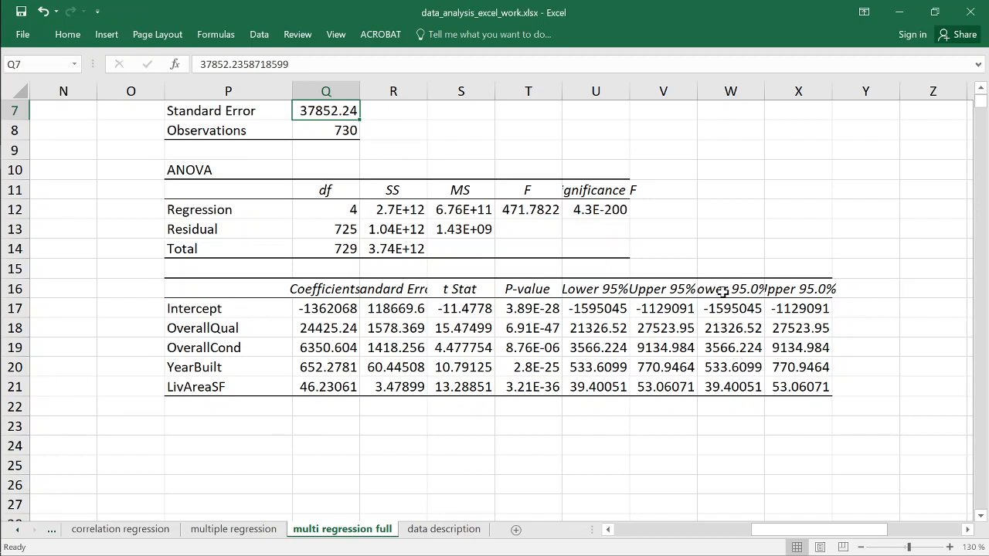
{"action": "left_click_drag", "start_coordinate": [730, 91], "coordinate": [821, 92]}
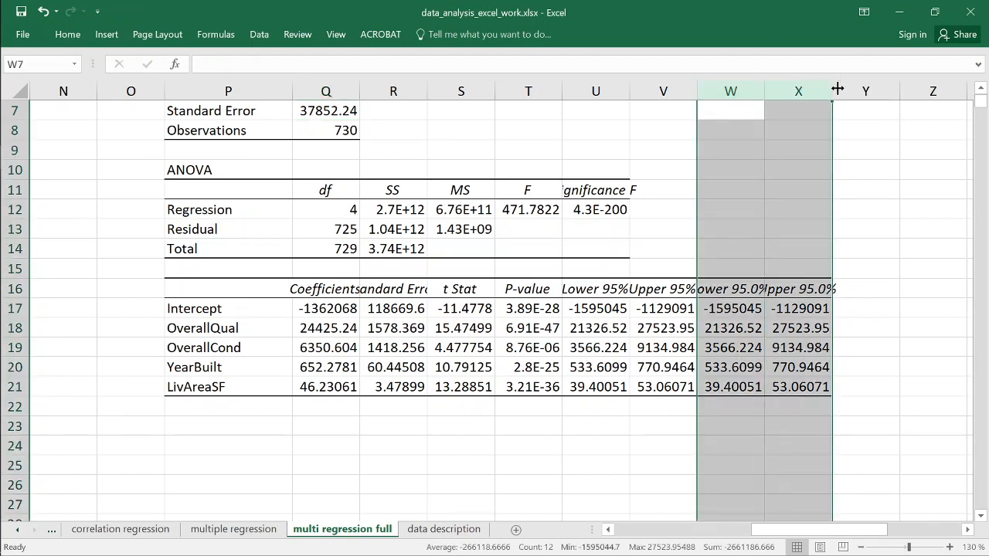
{"action": "double_click", "coordinate": [831, 91]}
{"action": "left_click_drag", "start_coordinate": [599, 91], "coordinate": [688, 88]}
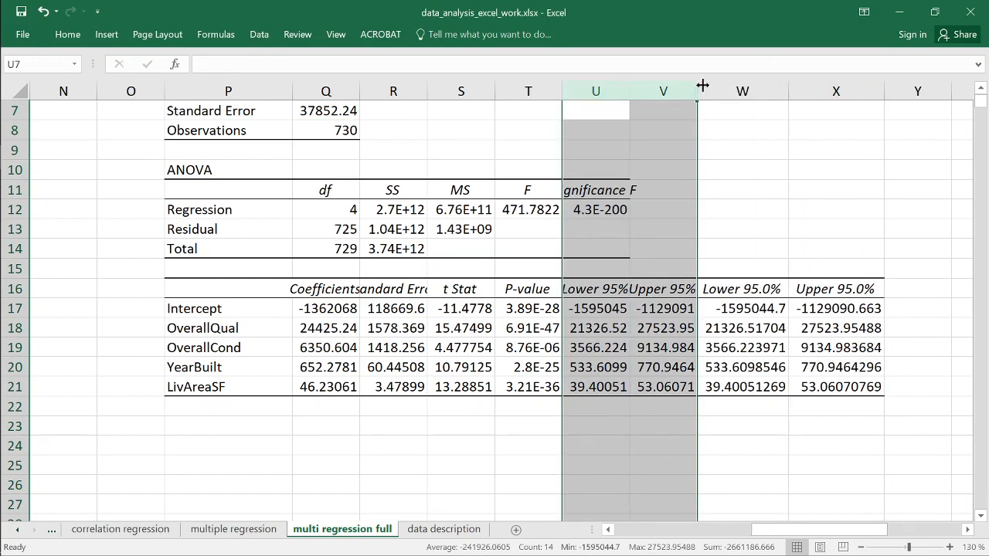
{"action": "double_click", "coordinate": [697, 88]}
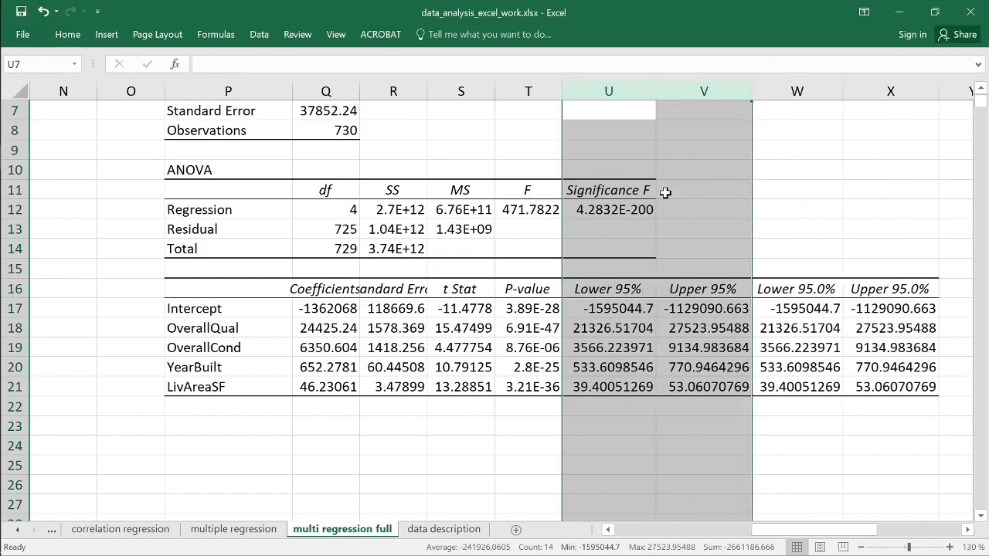
- Inspect the Confidence Level option in the Data Analysis Regression settings and leave without rerunning the regression
{"action": "left_click", "coordinate": [262, 39]}
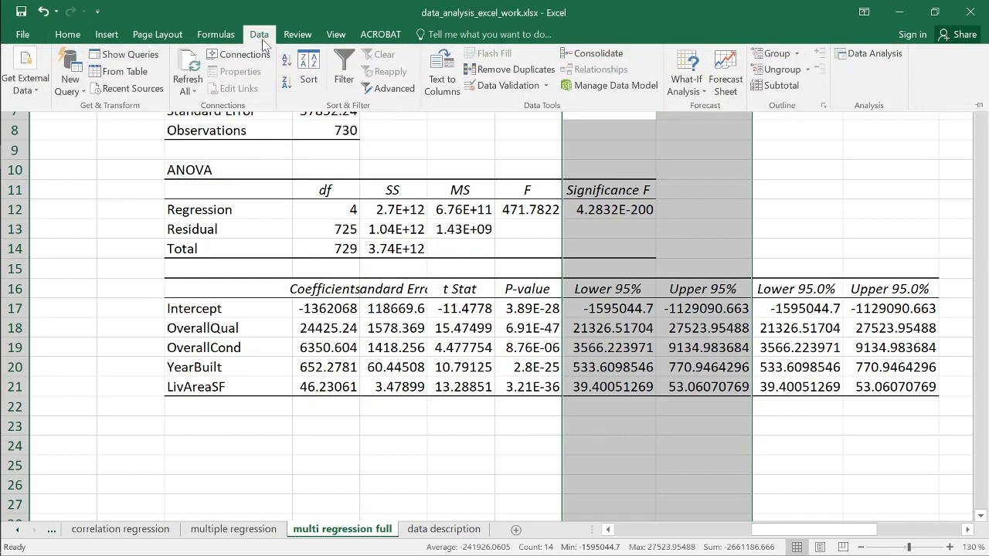
{"action": "left_click", "coordinate": [894, 60]}
{"action": "left_click", "coordinate": [781, 304]}
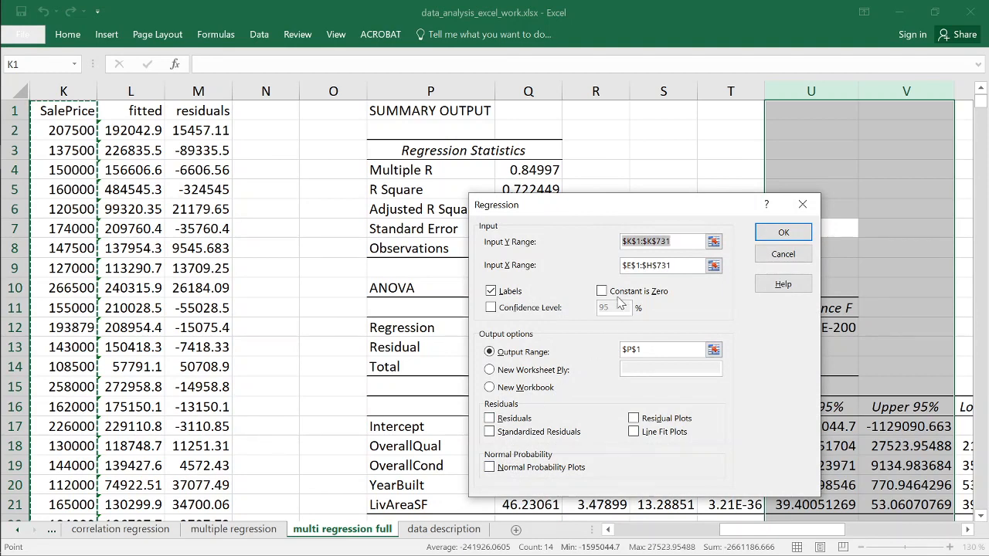
{"action": "left_click", "coordinate": [537, 307]}
{"action": "key", "text": "Return"}
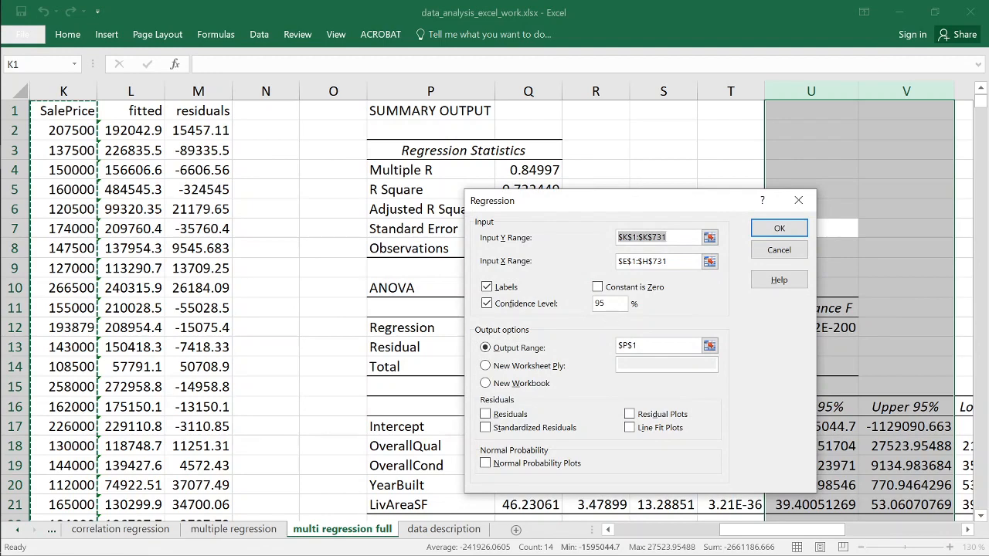
{"action": "key", "text": "Escape"}
{"action": "key", "text": "Escape"}
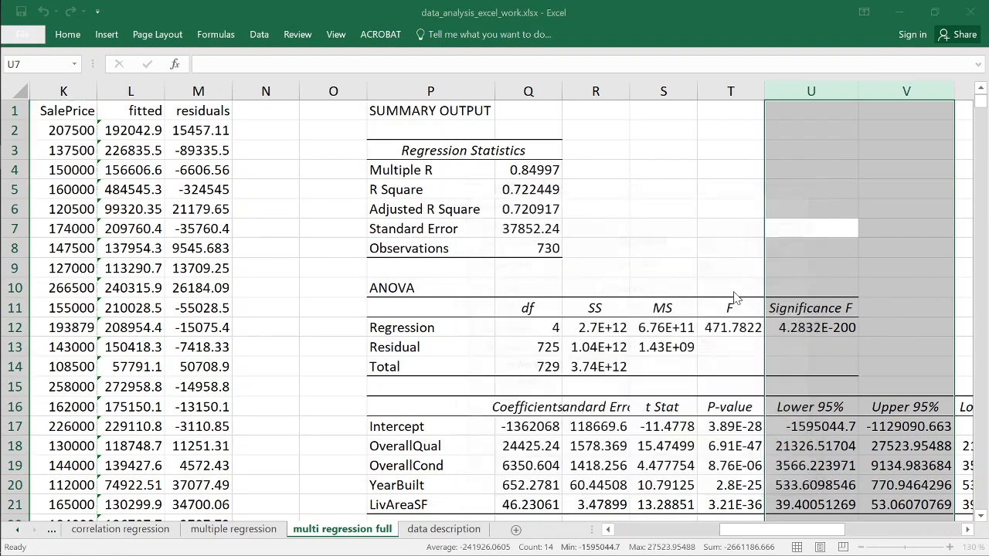
- Examine the second pair of confidence limits, Lower 95.0% and Upper 95.0%, in the coefficient table
{"action": "left_click_drag", "start_coordinate": [747, 532], "coordinate": [805, 532]}
{"action": "scroll", "coordinate": [569, 359], "scroll_direction": "down", "scroll_amount": 2}
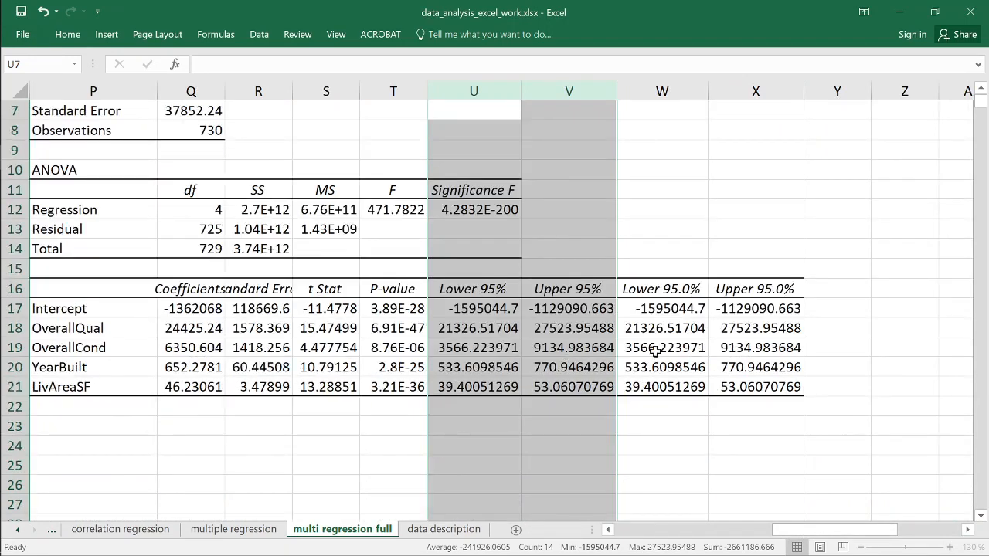
{"action": "left_click", "coordinate": [681, 288]}
{"action": "left_click_drag", "start_coordinate": [680, 288], "coordinate": [769, 291]}
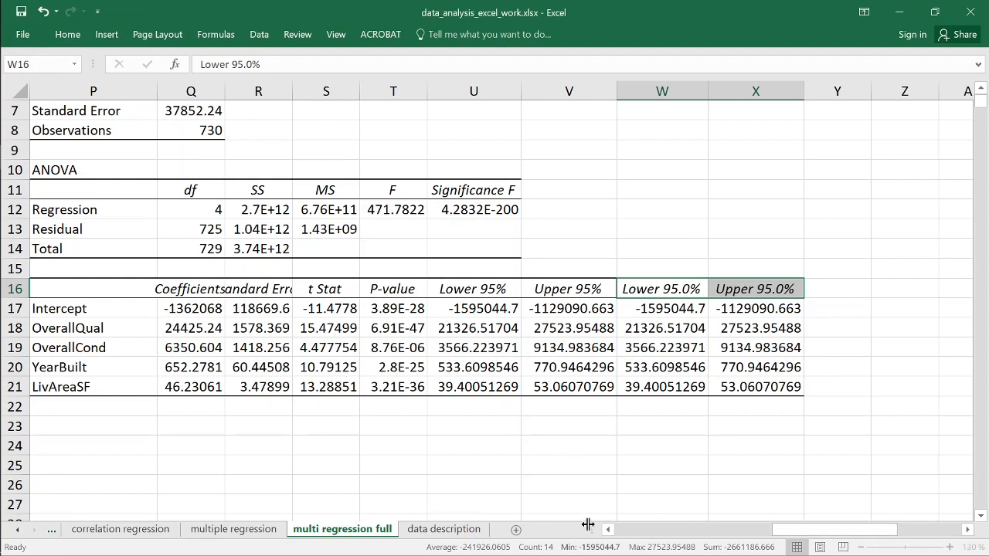
- Compare the OverallQual coefficient with its Lower 95% and Upper 95% confidence limits in row 18
{"action": "left_click", "coordinate": [188, 328]}
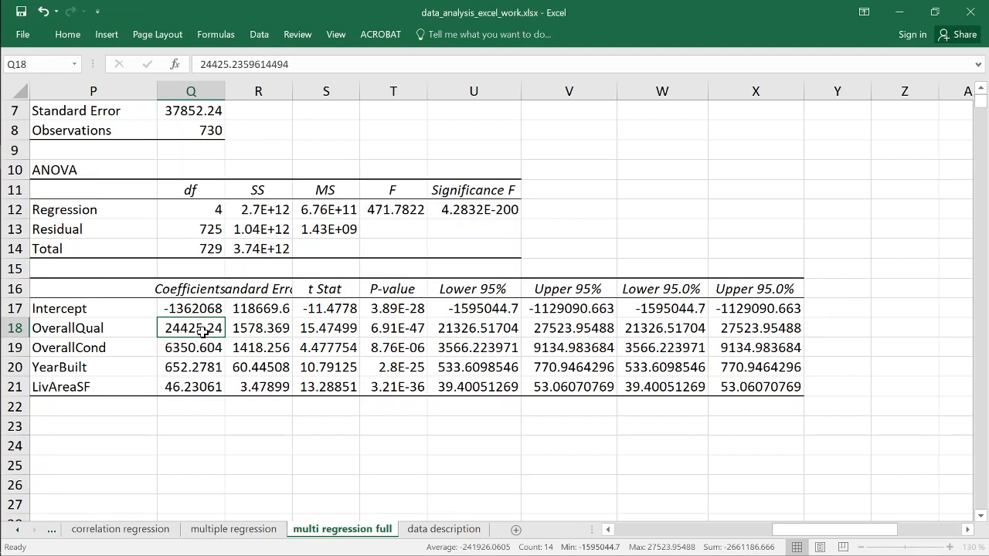
{"action": "left_click_drag", "start_coordinate": [467, 329], "coordinate": [563, 328]}
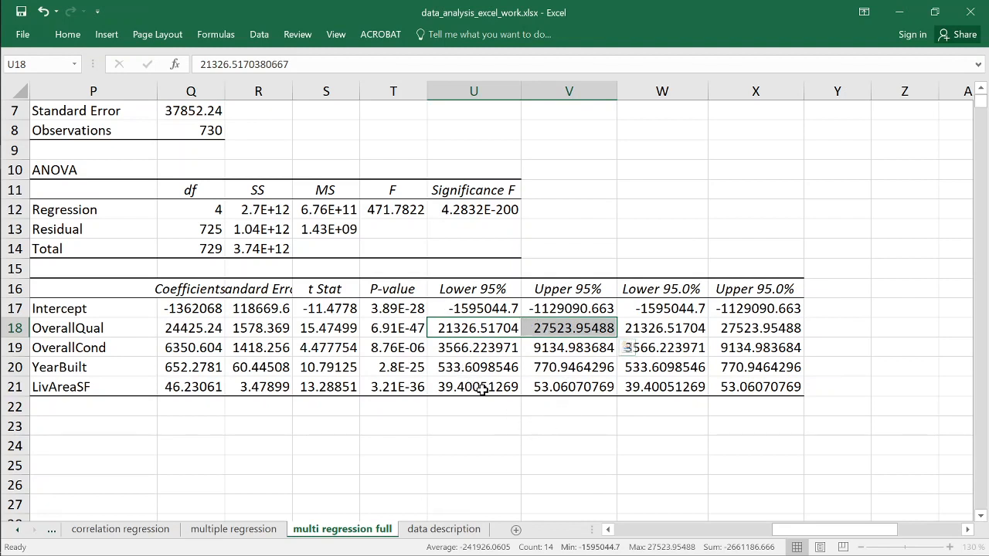
{"action": "left_click", "coordinate": [179, 325]}
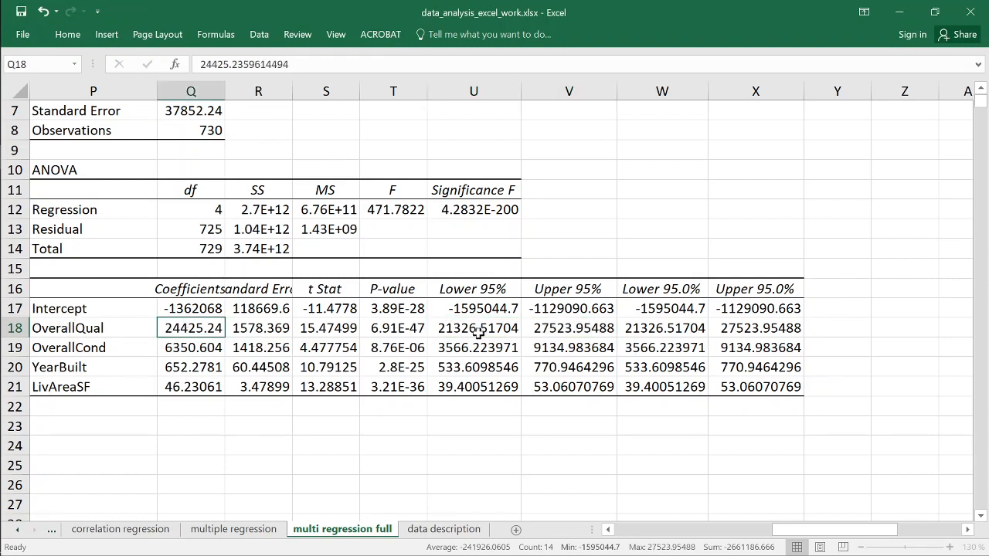
{"action": "left_click", "coordinate": [450, 329]}
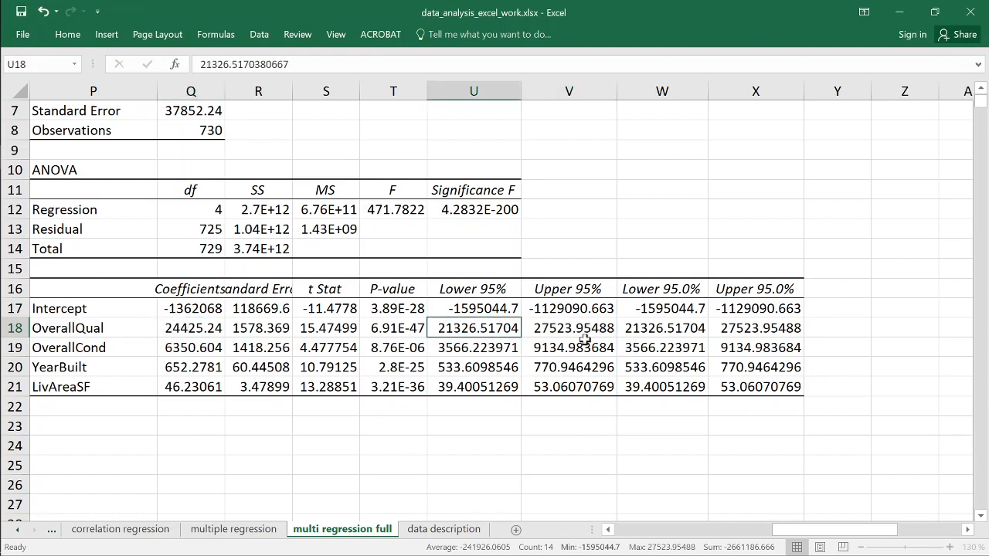
{"action": "left_click", "coordinate": [569, 334]}
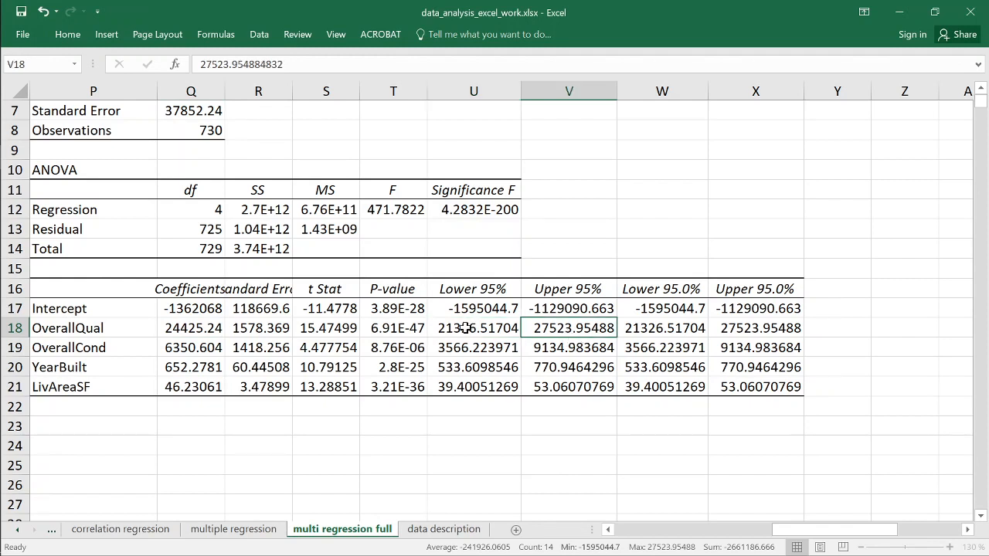
{"action": "left_click_drag", "start_coordinate": [466, 325], "coordinate": [537, 328]}
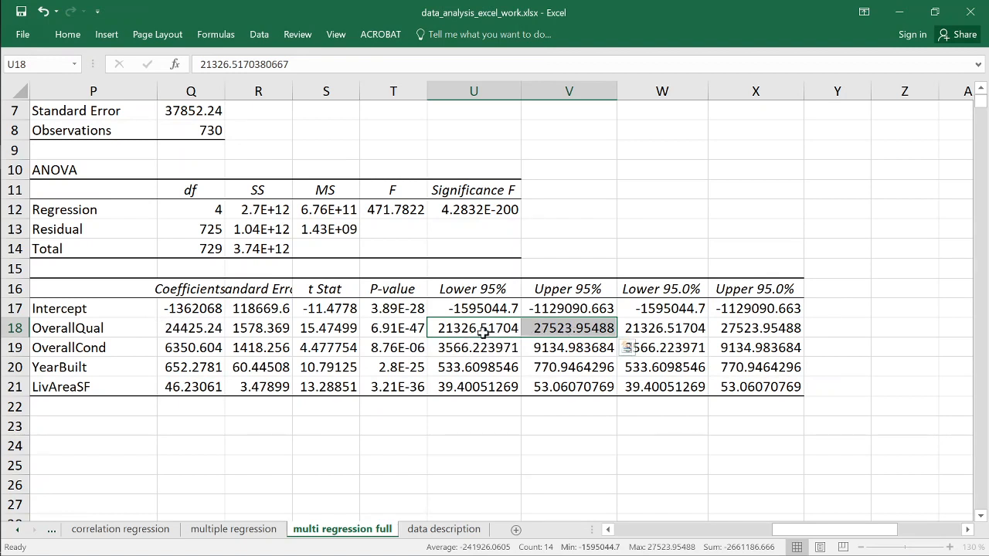
{"action": "left_click", "coordinate": [189, 330]}
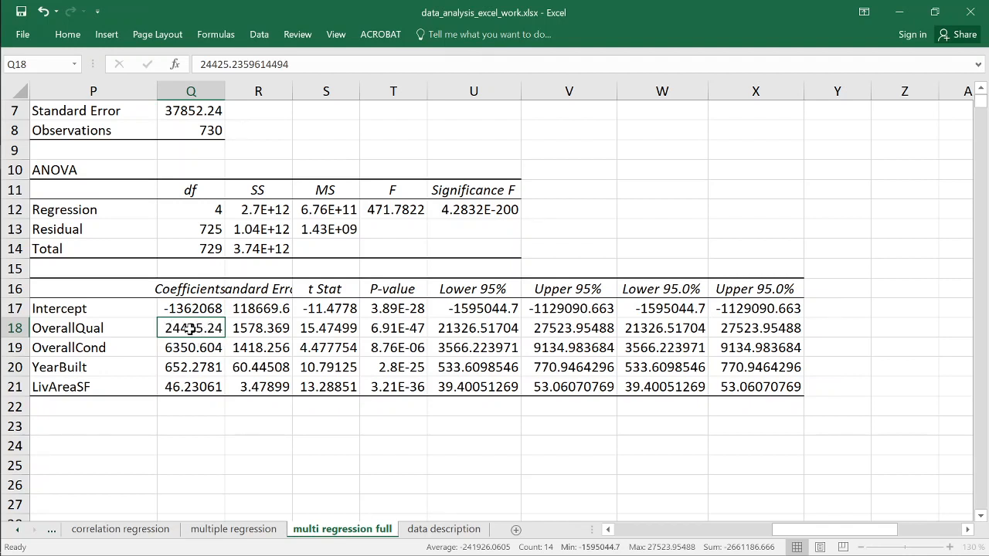
{"action": "left_click", "coordinate": [461, 330]}
{"action": "left_click_drag", "start_coordinate": [461, 330], "coordinate": [564, 329]}
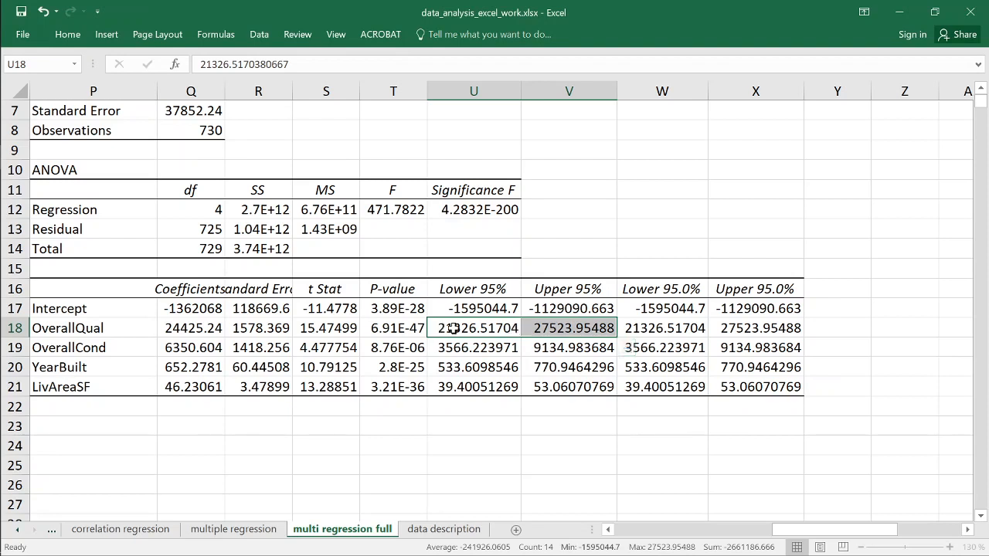
{"action": "left_click_drag", "start_coordinate": [452, 329], "coordinate": [570, 328]}
{"action": "left_click", "coordinate": [192, 328]}
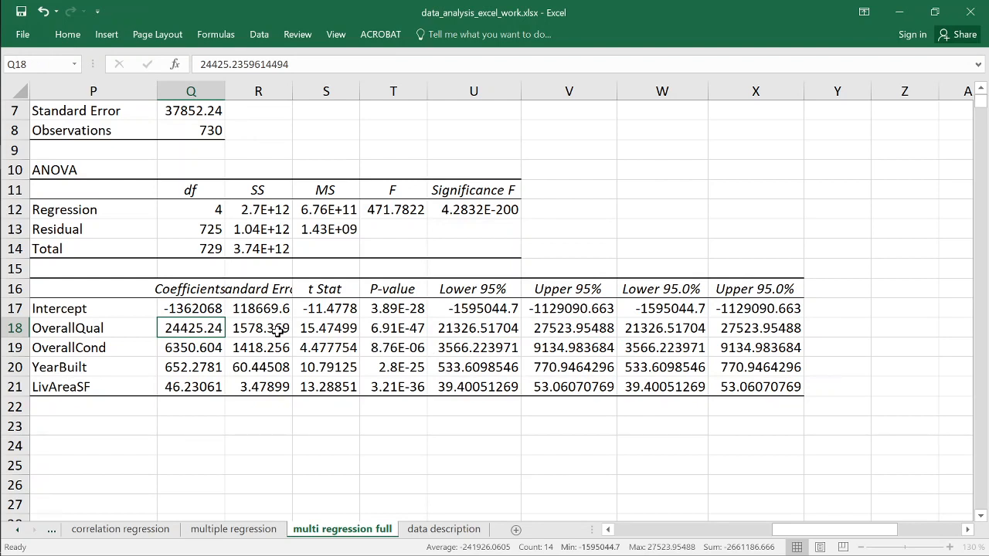
- Autofit the Standard Error column R and compare OverallQual's coefficient and standard error with its 95% confidence limits
{"action": "double_click", "coordinate": [293, 91]}
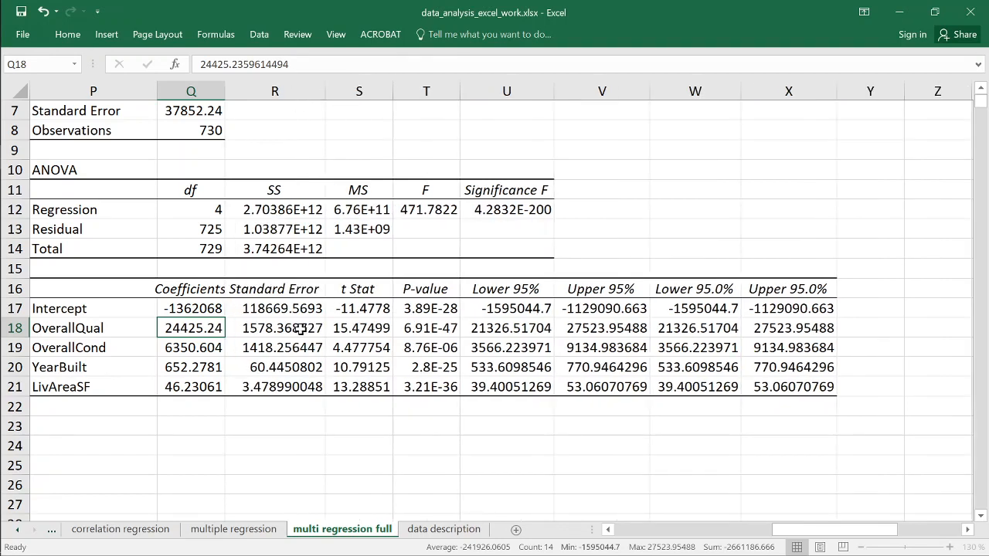
{"action": "left_click", "coordinate": [261, 331]}
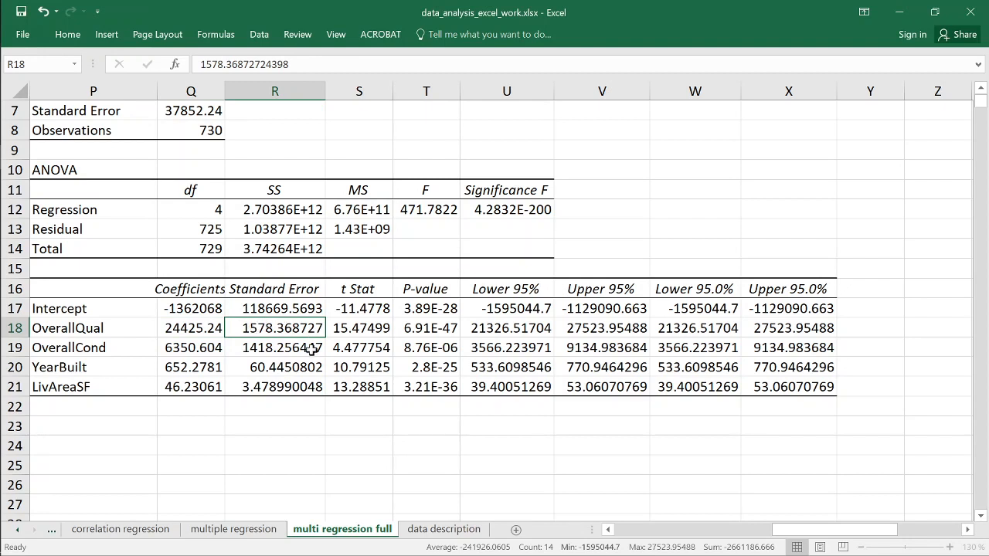
{"action": "left_click", "coordinate": [190, 328]}
{"action": "left_click", "coordinate": [265, 330]}
{"action": "left_click", "coordinate": [503, 329]}
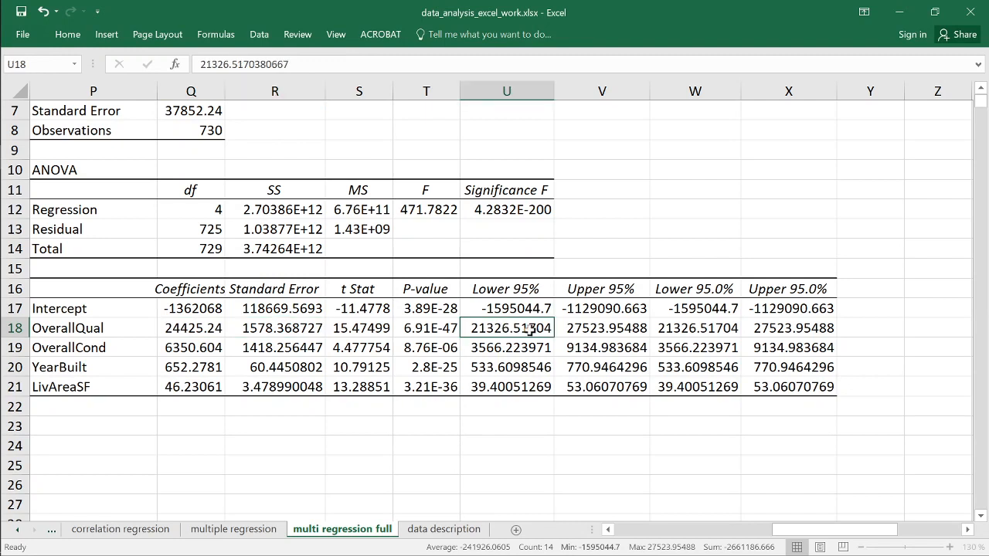
{"action": "left_click", "coordinate": [584, 329]}
{"action": "left_click", "coordinate": [518, 328]}
{"action": "left_click", "coordinate": [192, 329]}
{"action": "left_click", "coordinate": [257, 330]}
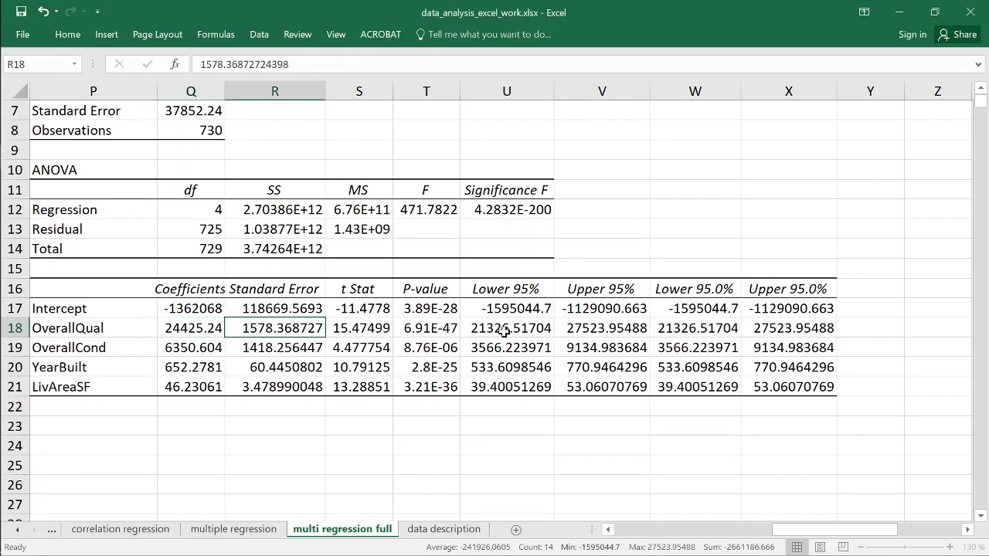
{"action": "left_click", "coordinate": [530, 333]}
{"action": "left_click", "coordinate": [568, 331]}
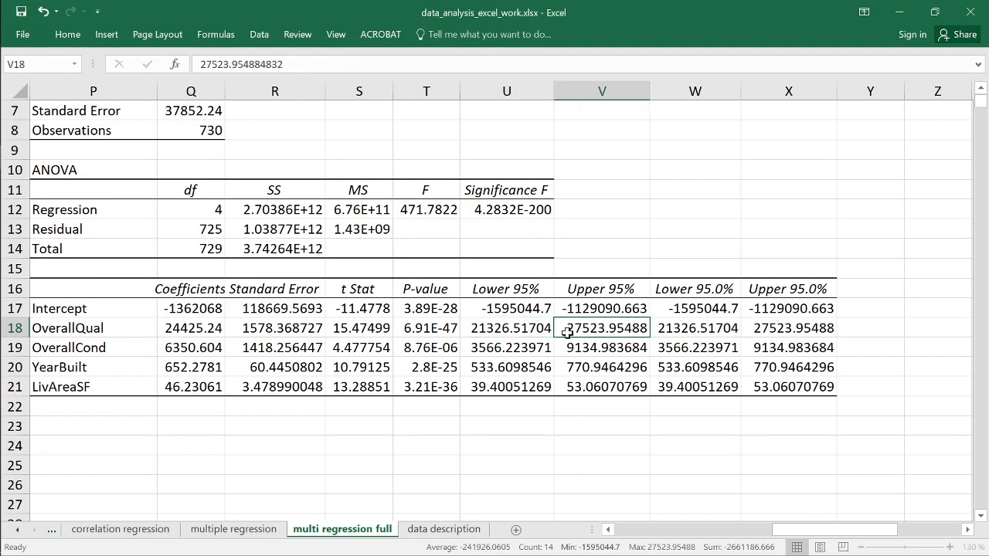
{"action": "left_click", "coordinate": [533, 331]}
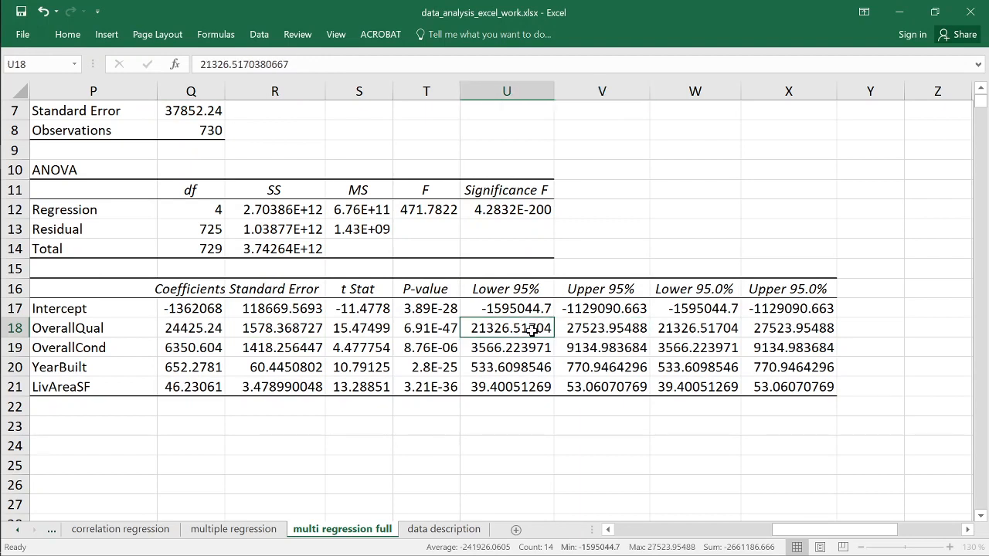
- Compare the OverallCond coefficient with its standard error in row 19
{"action": "left_click", "coordinate": [294, 351]}
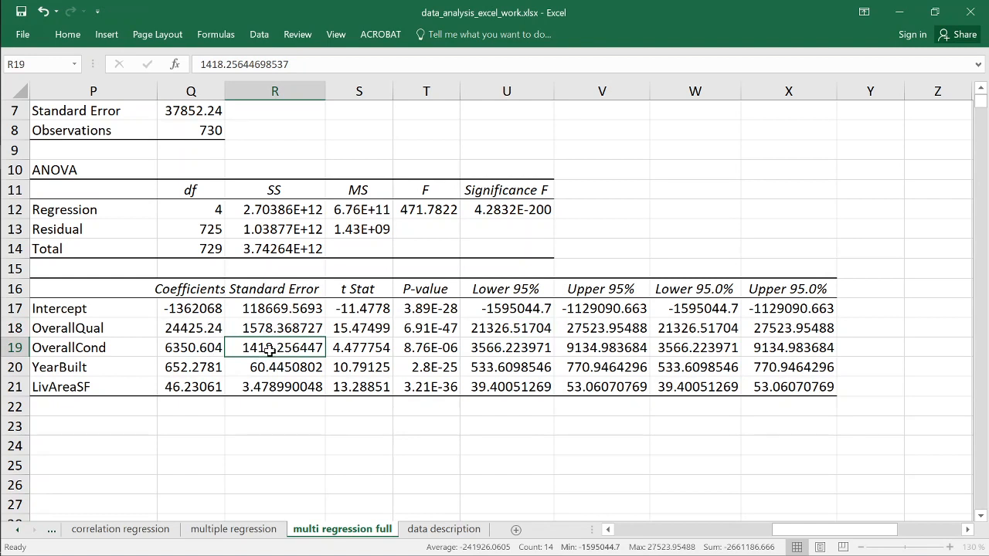
{"action": "left_click", "coordinate": [176, 349]}
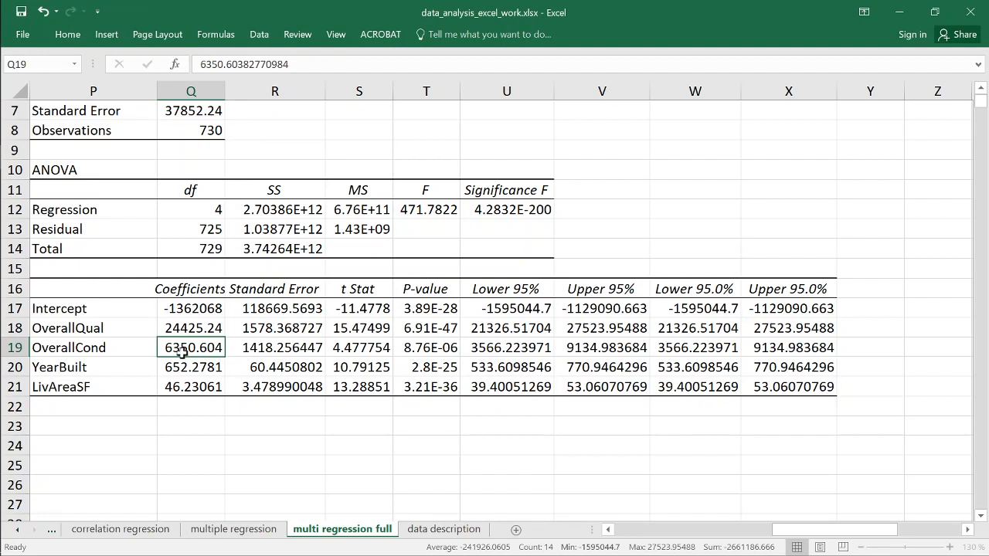
{"action": "left_click_drag", "start_coordinate": [189, 350], "coordinate": [278, 349]}
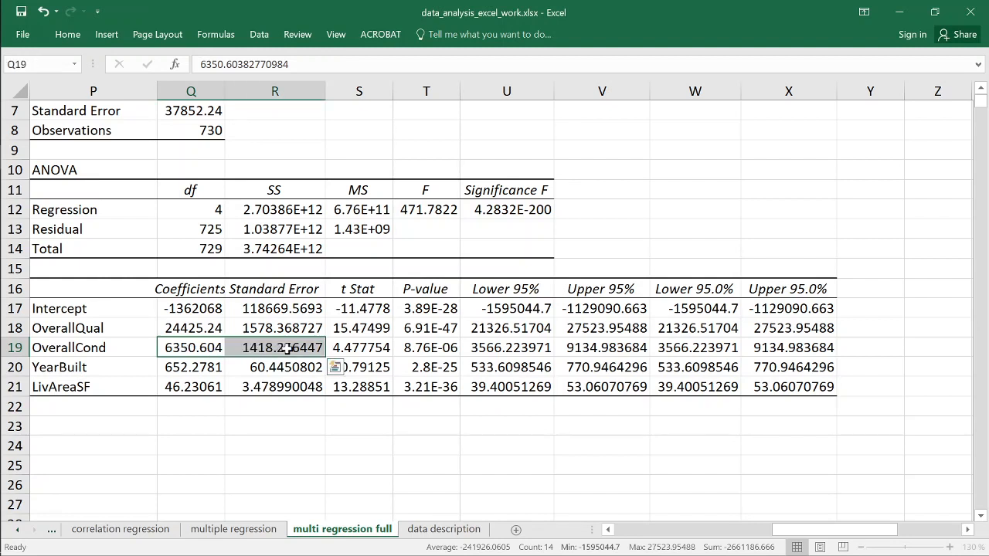
{"action": "left_click", "coordinate": [215, 349]}
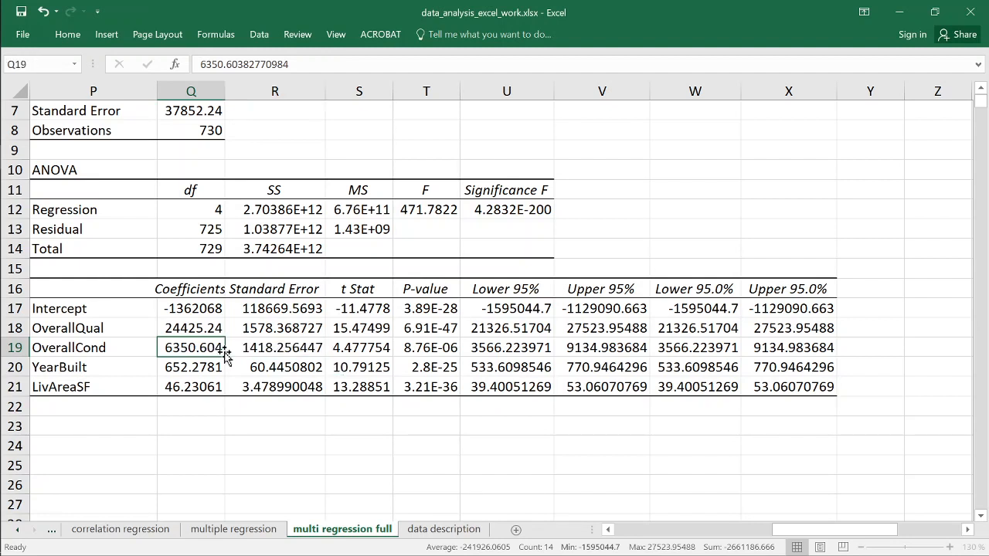
- Compare OverallQual's coefficient with its standard error and examine the resulting t Stat in row 18
{"action": "left_click", "coordinate": [211, 328]}
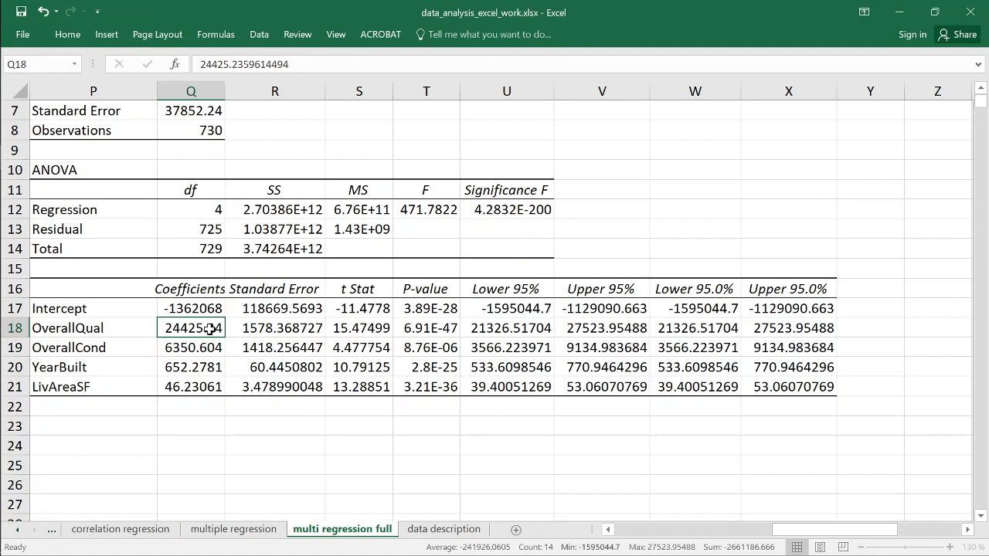
{"action": "left_click", "coordinate": [265, 328]}
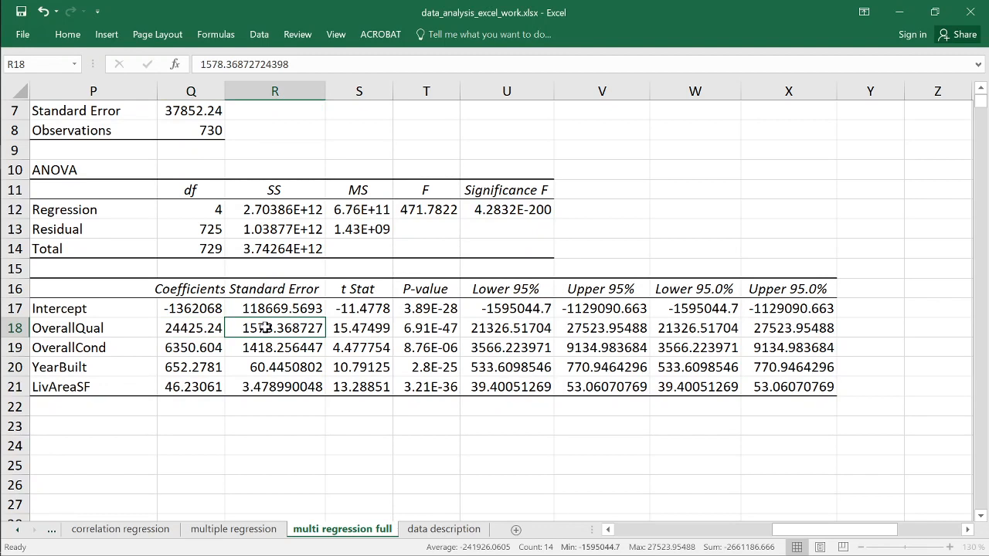
{"action": "left_click", "coordinate": [210, 328]}
{"action": "left_click", "coordinate": [382, 329]}
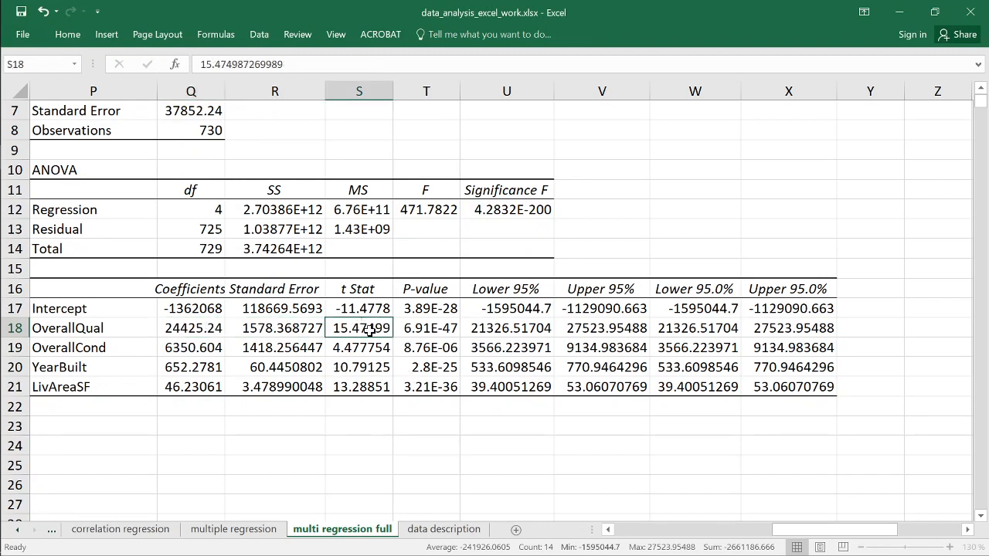
- Compare OverallCond's coefficient with its standard error and t Stat in row 19
{"action": "left_click", "coordinate": [200, 353]}
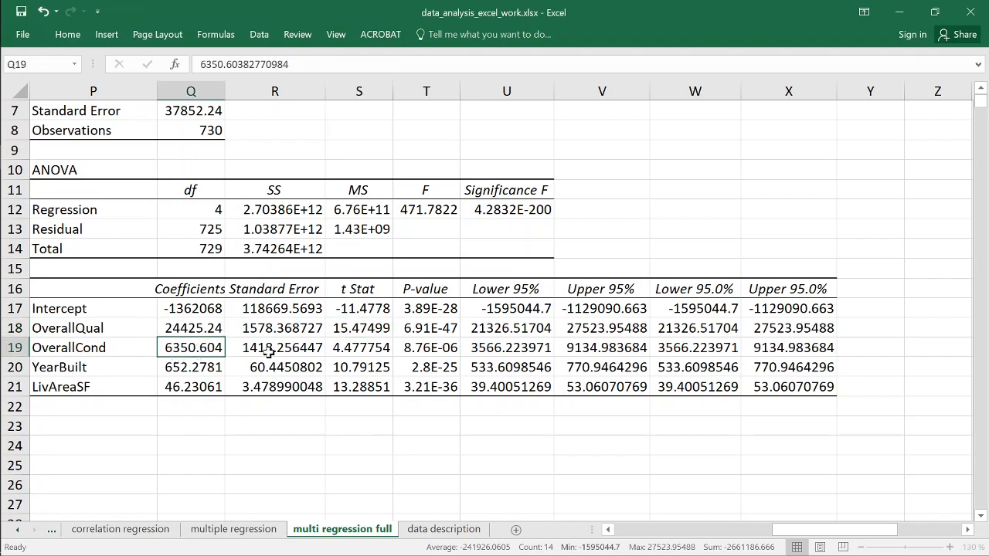
{"action": "left_click", "coordinate": [267, 351]}
{"action": "left_click", "coordinate": [199, 349]}
{"action": "left_click", "coordinate": [277, 352]}
{"action": "left_click", "coordinate": [361, 346]}
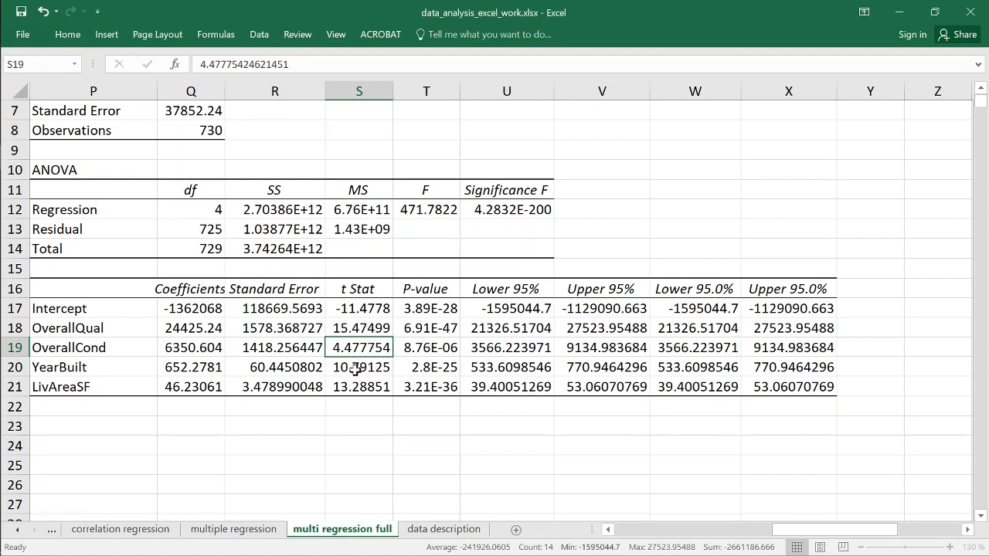
{"action": "left_click", "coordinate": [195, 348]}
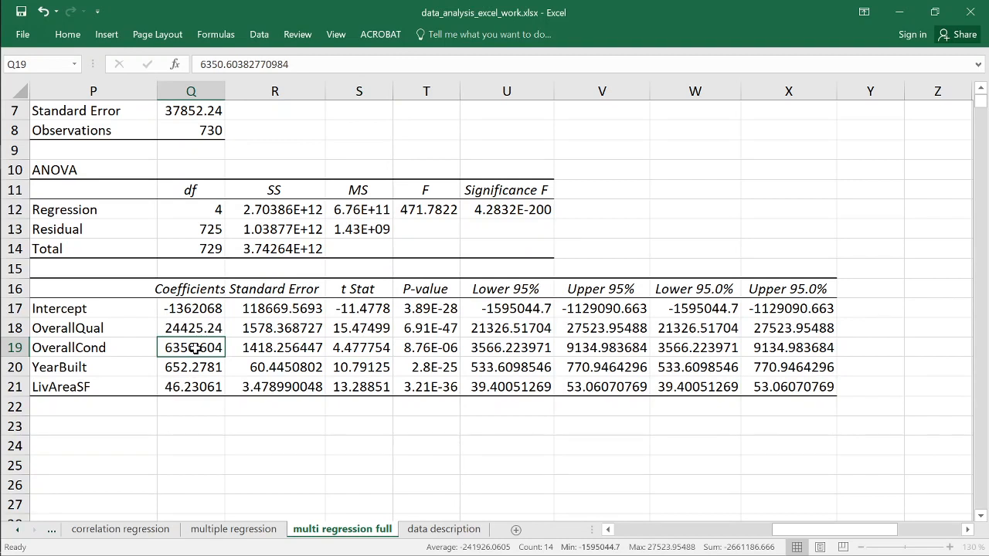